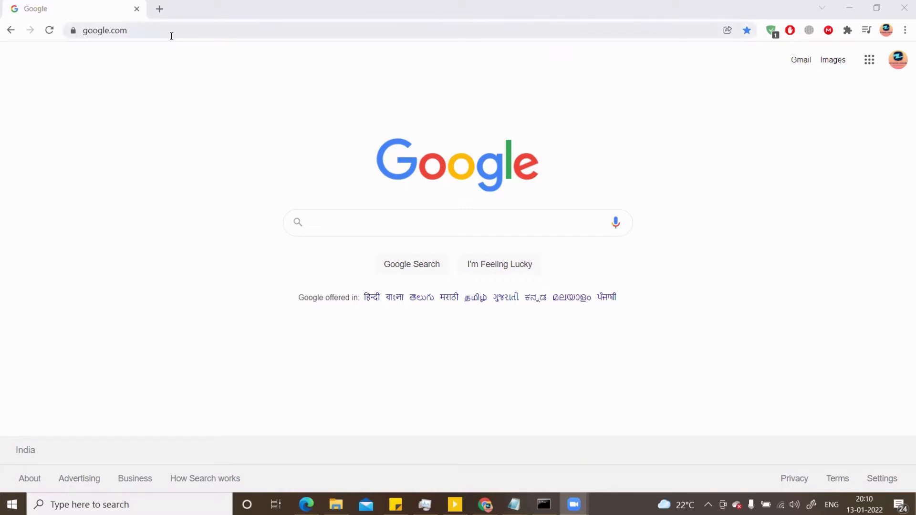
# - Search Google for gns3
pyautogui.click(322, 225)
pyautogui.click(258, 229)
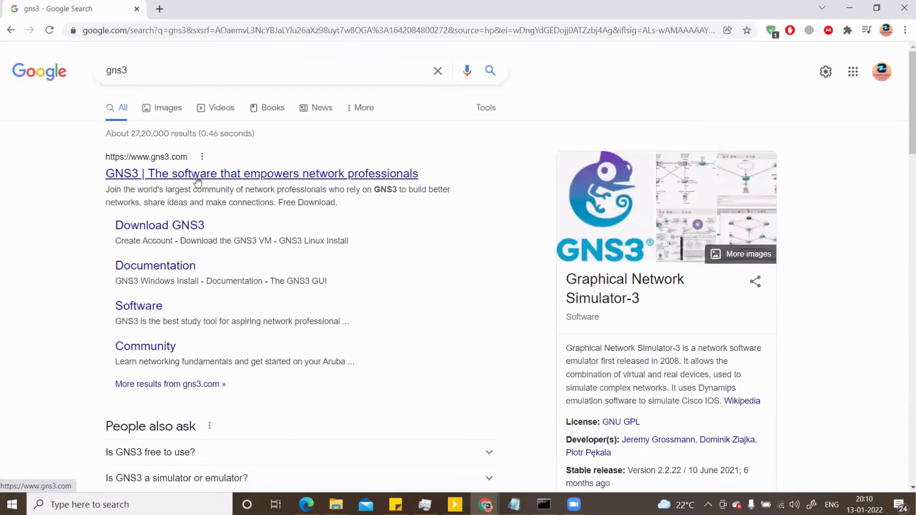
# - Reach the Download GNS3 page from the official GNS3 site via Free Download
pyautogui.middleClick(197, 179)
pyautogui.click(219, 8)
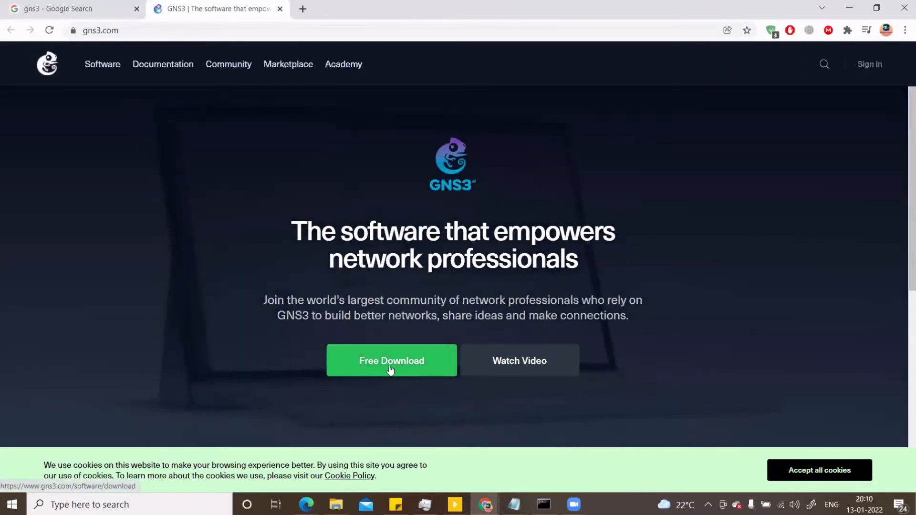
pyautogui.middleClick(390, 368)
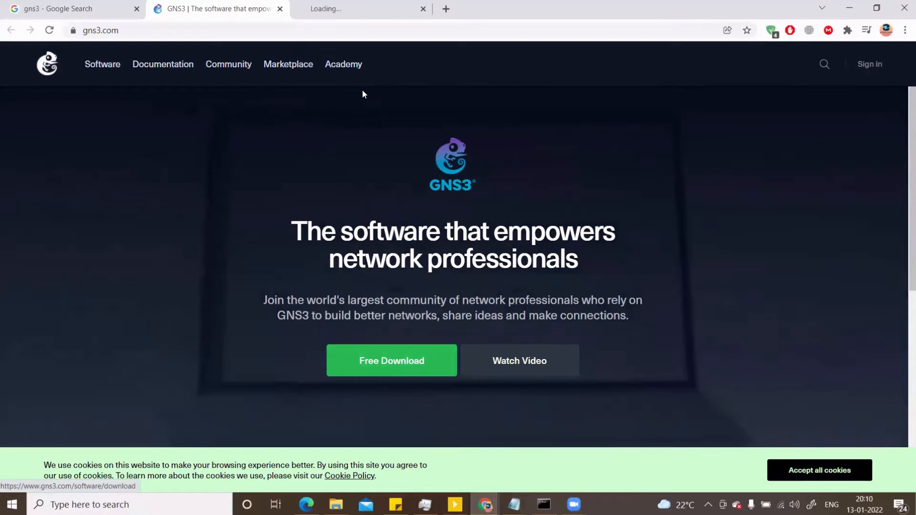
pyautogui.click(344, 9)
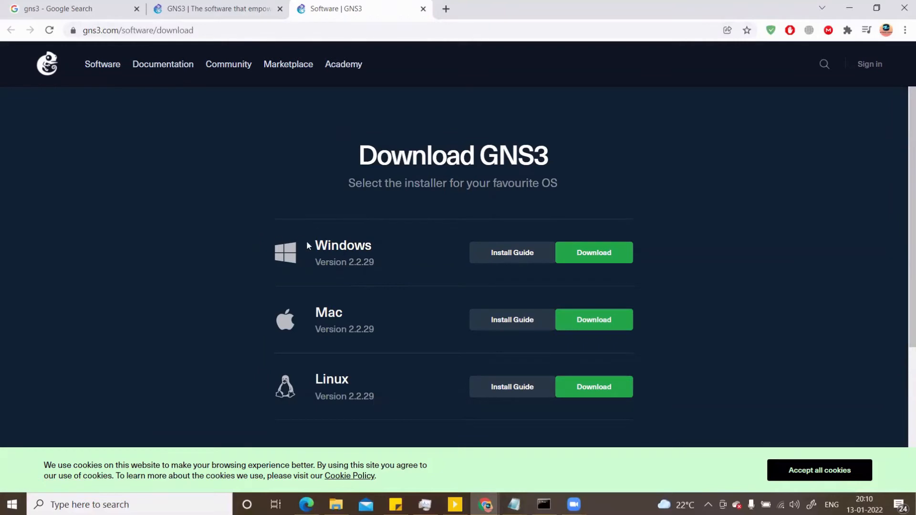
# - Request the Windows 2.2.29 installer and log in to the GNS3 community to start it
pyautogui.moveTo(314, 243); pyautogui.dragTo(380, 262)
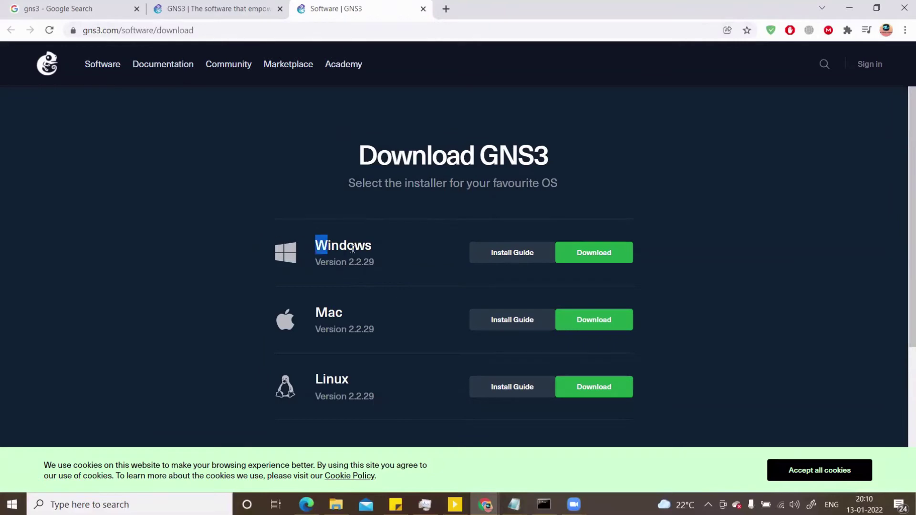
pyautogui.click(584, 254)
pyautogui.click(415, 331)
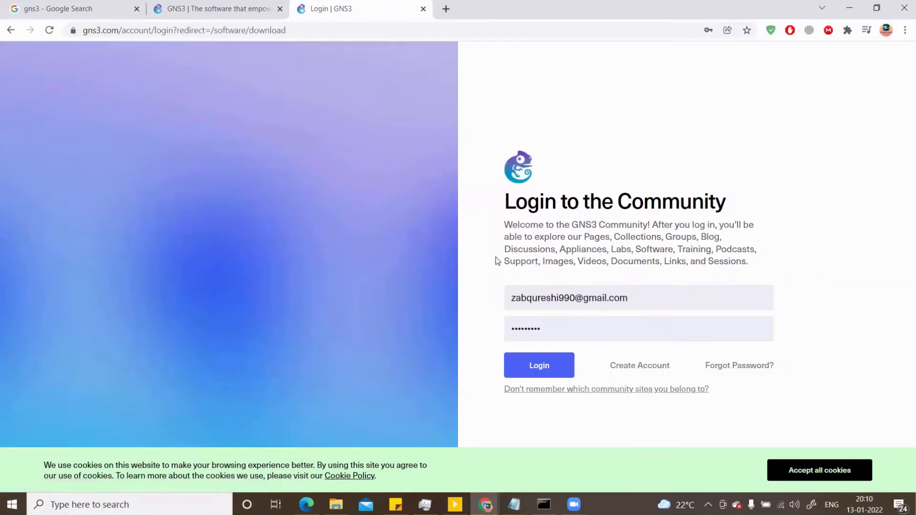
pyautogui.click(538, 365)
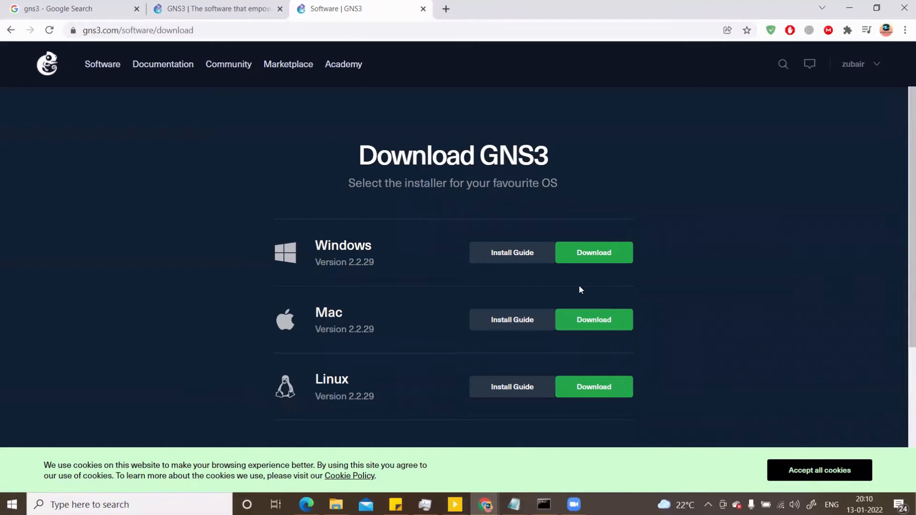
# - Retry the Windows download, review the SolarWinds toolset offer, and return to the GNS3 download page
pyautogui.click(588, 257)
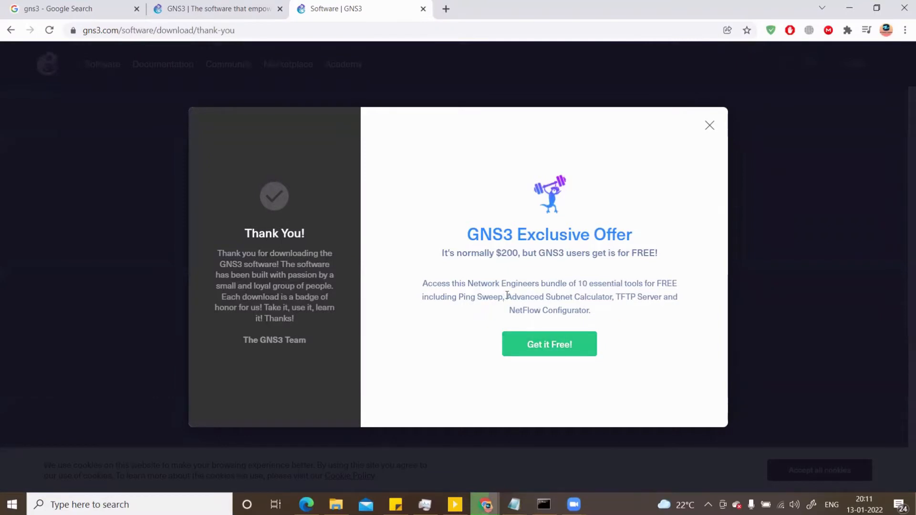
pyautogui.moveTo(506, 296); pyautogui.dragTo(654, 297)
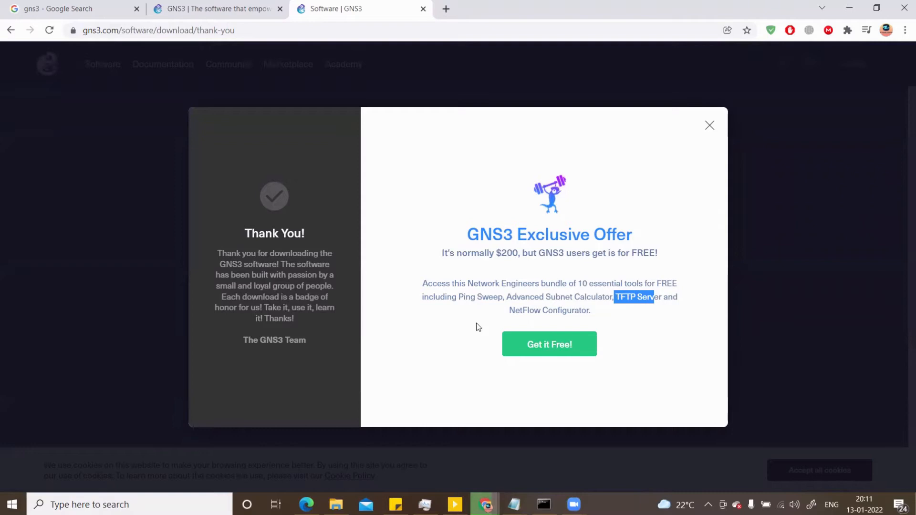
pyautogui.moveTo(459, 296); pyautogui.dragTo(578, 310)
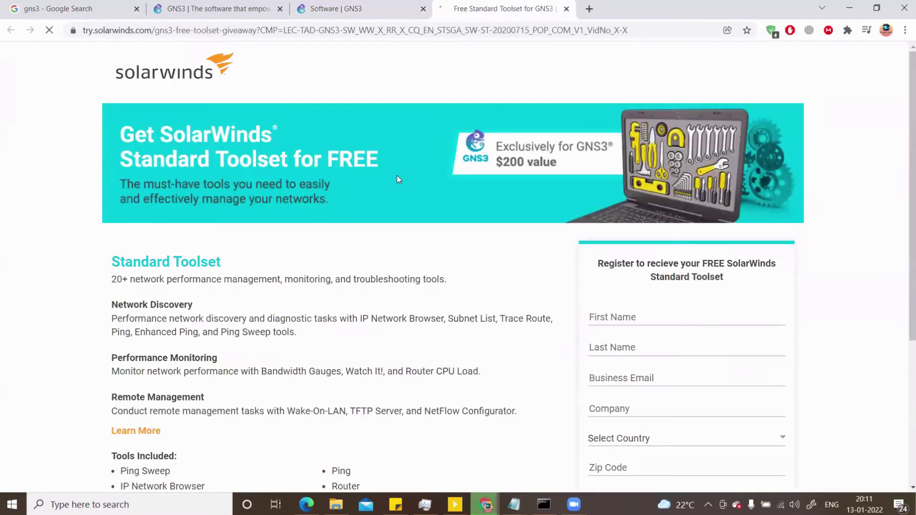
pyautogui.scroll(-3, 397, 175)
pyautogui.scroll(-2, 332, 272)
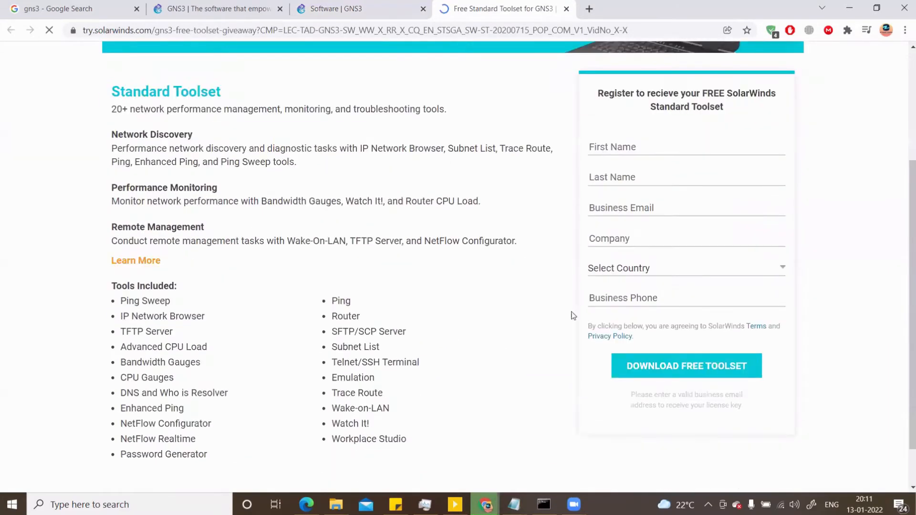
pyautogui.scroll(-1, 572, 315)
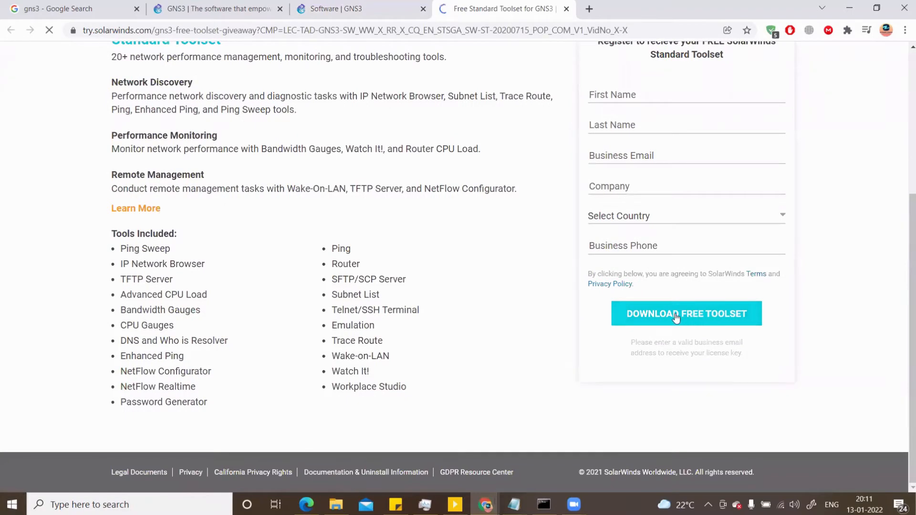
pyautogui.scroll(1, 675, 315)
pyautogui.scroll(5, 573, 286)
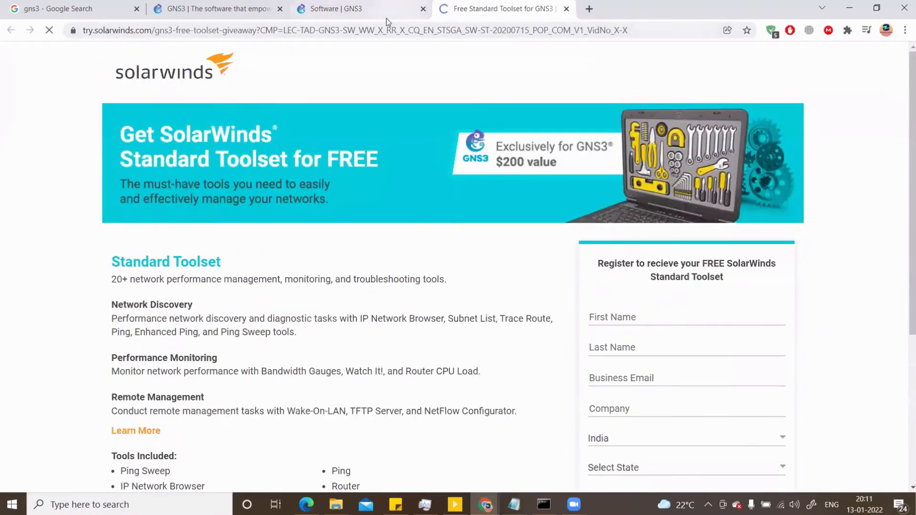
pyautogui.click(386, 10)
# - Dismiss the offer popup and launch GNS3-2.2.29-all-in-one-regular.exe from the browser's downloads
pyautogui.click(707, 128)
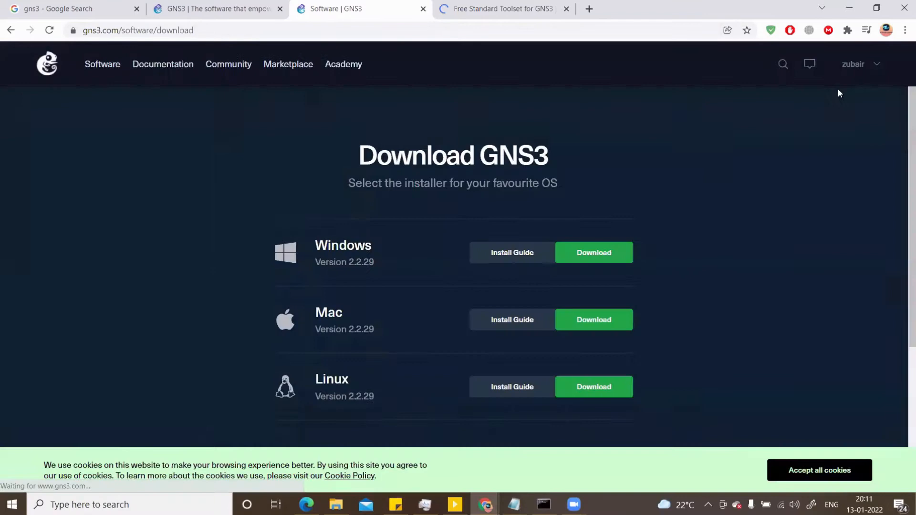
pyautogui.click(904, 31)
pyautogui.click(801, 111)
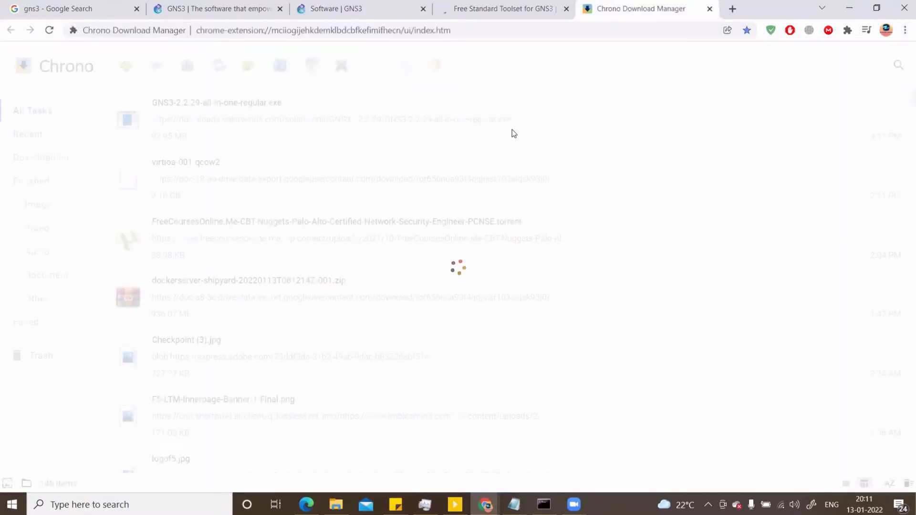
pyautogui.click(168, 151)
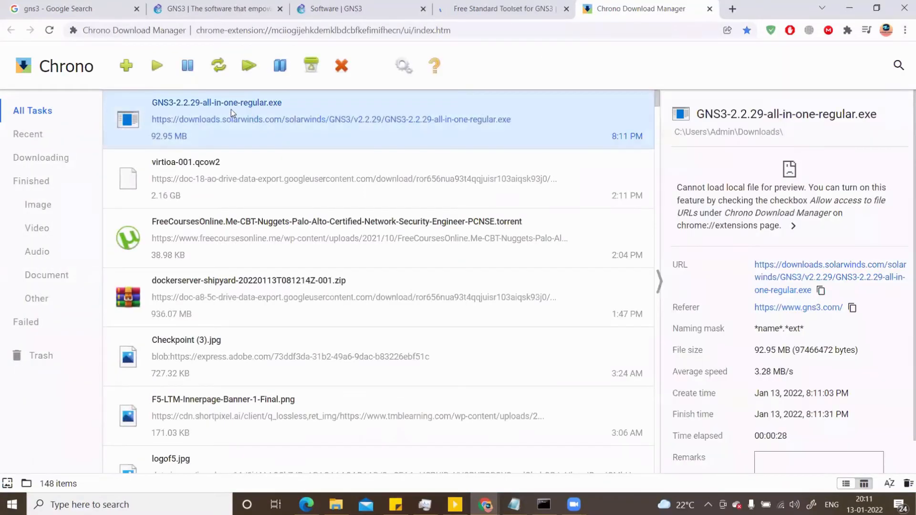
pyautogui.click(501, 8)
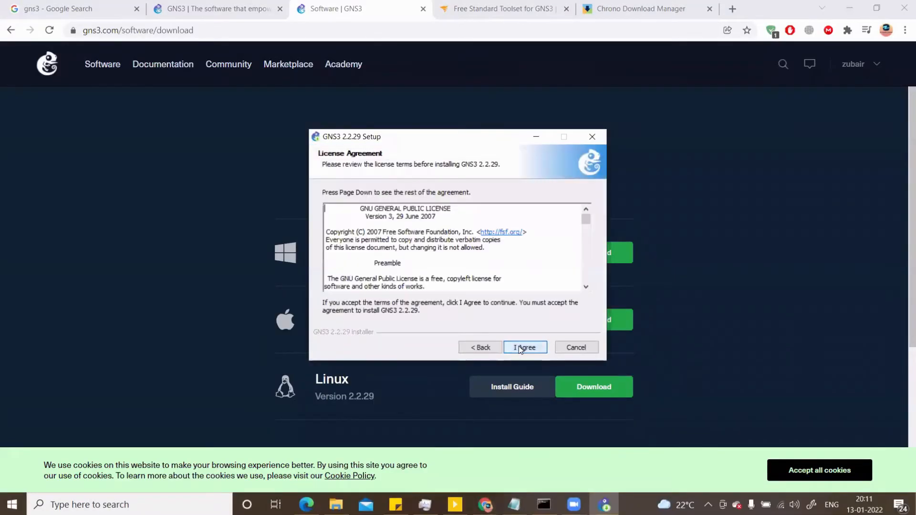
# - Choose GNS3 Desktop, WebClient and VM components and keep the default install folder
pyautogui.click(524, 348)
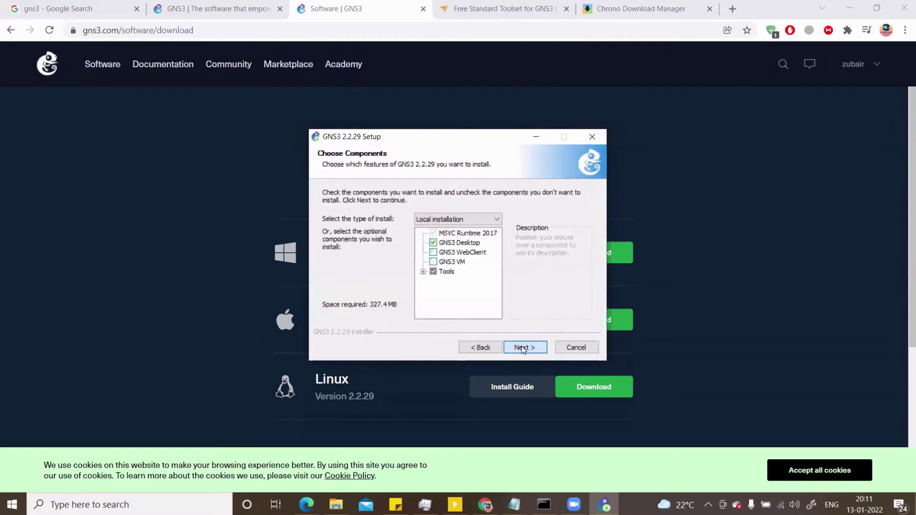
pyautogui.click(433, 252)
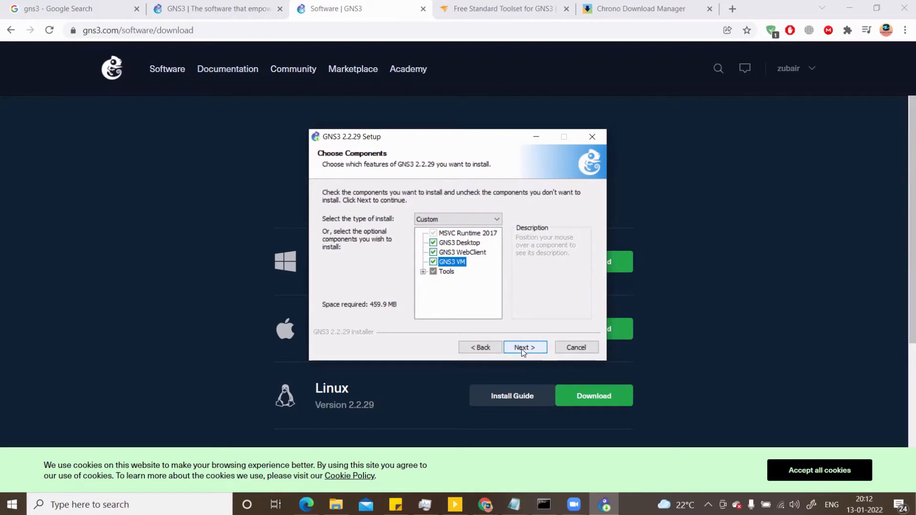
pyautogui.click(522, 348)
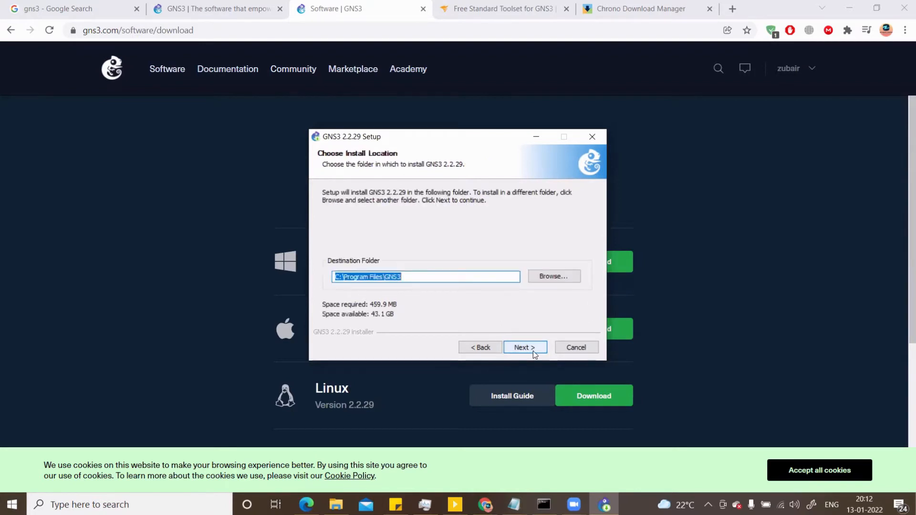
pyautogui.click(531, 349)
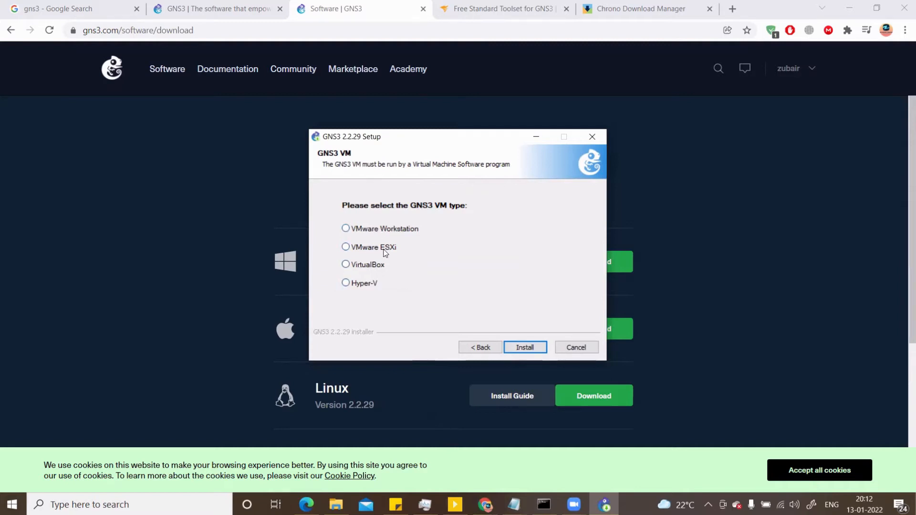
# - Start the GNS3 2.2.29 installation
pyautogui.click(525, 347)
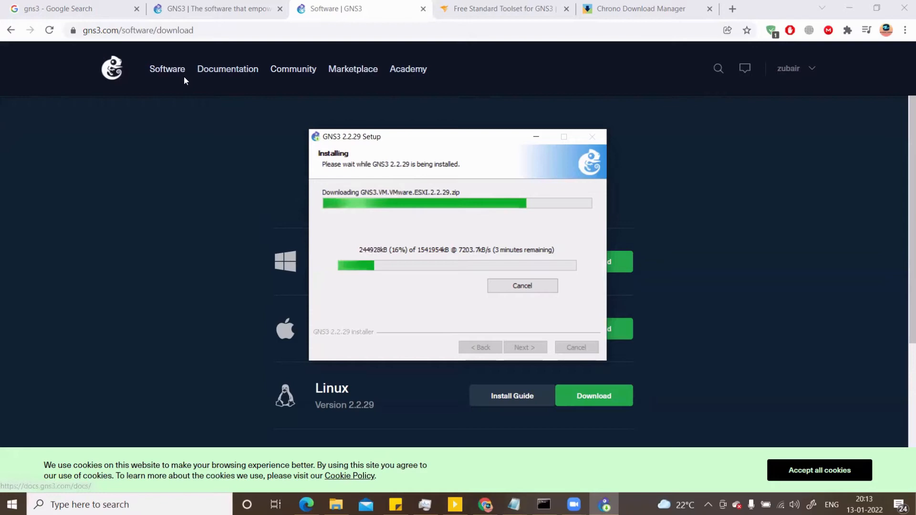
# - Browse the GNS3 Marketplace Software listings (Docker, Solar-PuTTY, VirtualBox, WinPcap)
pyautogui.click(167, 71)
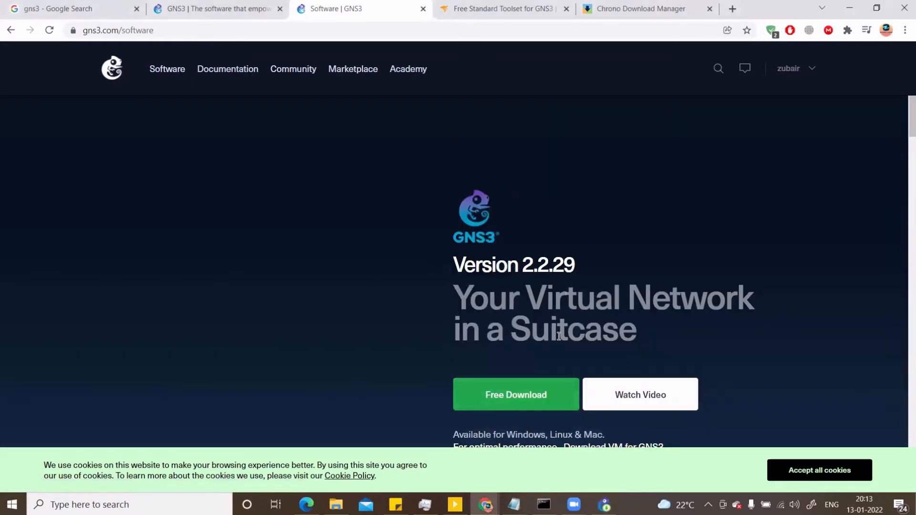
pyautogui.scroll(-3, 559, 339)
pyautogui.scroll(-3, 559, 340)
pyautogui.scroll(3, 559, 340)
pyautogui.scroll(3, 558, 340)
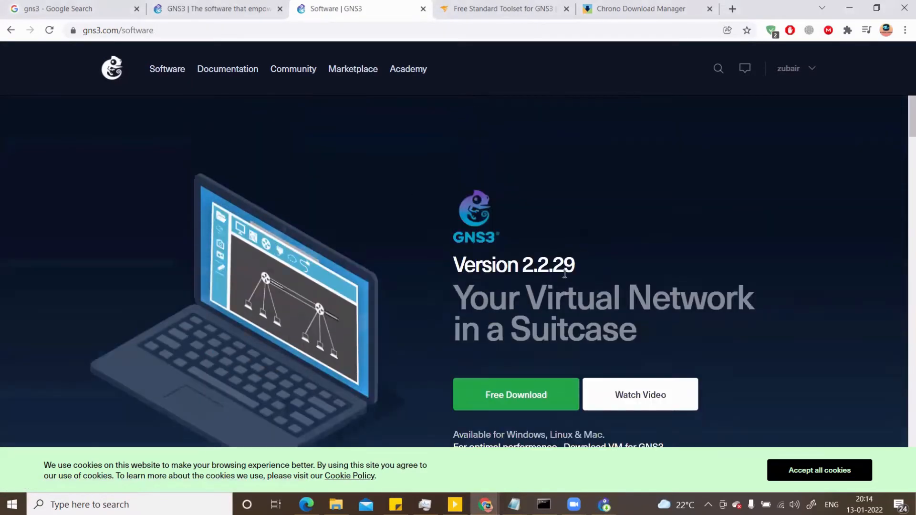
pyautogui.click(337, 78)
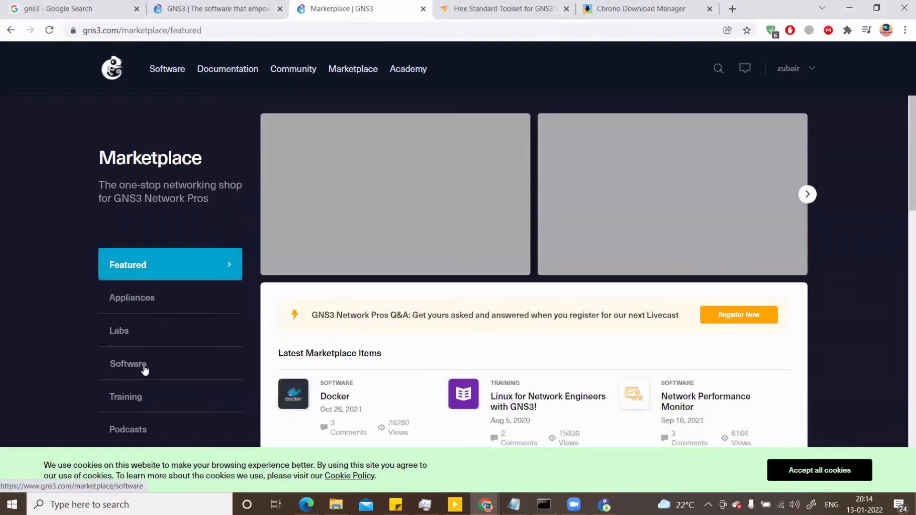
pyautogui.click(127, 363)
pyautogui.scroll(-2, 337, 265)
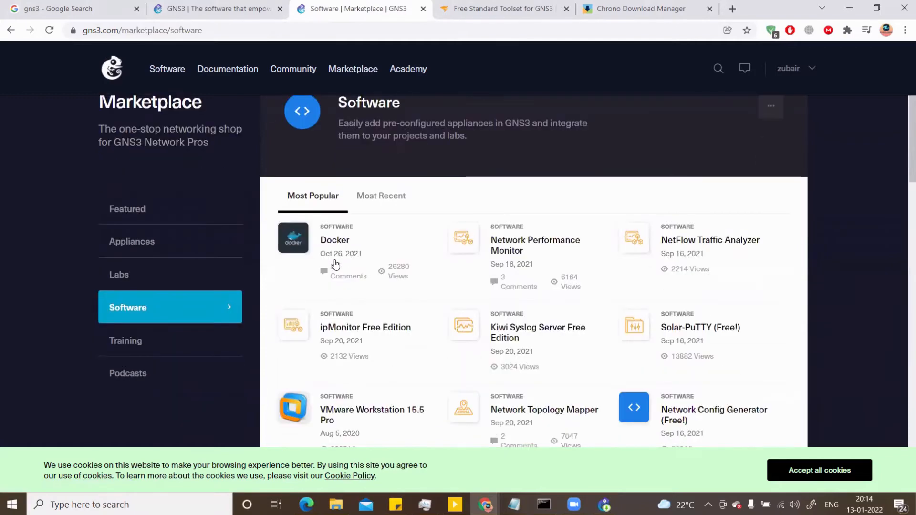
pyautogui.scroll(-2, 336, 286)
pyautogui.scroll(-2, 342, 358)
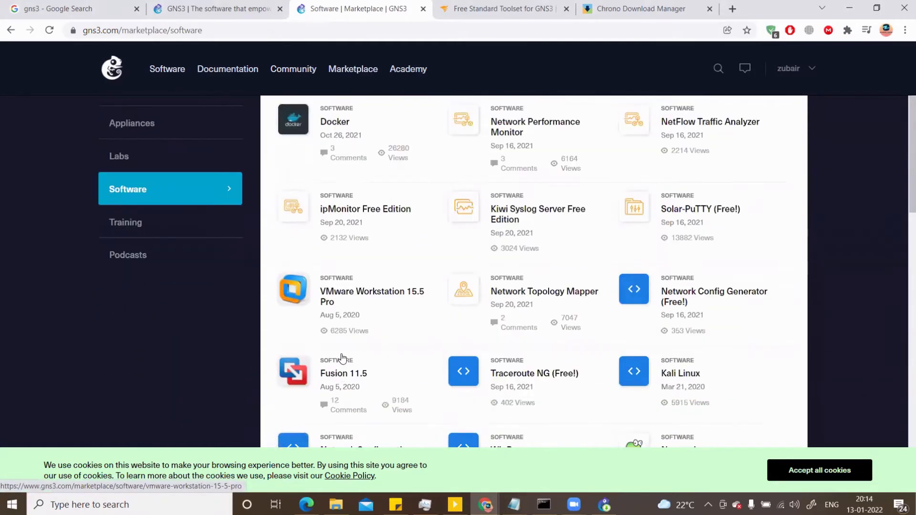
pyautogui.scroll(-2, 342, 358)
pyautogui.scroll(-1, 342, 322)
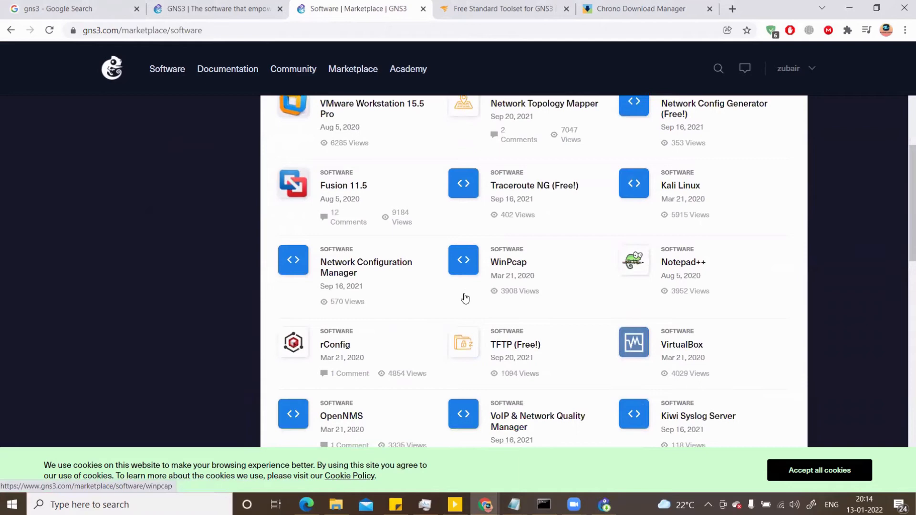
pyautogui.scroll(-1, 465, 297)
pyautogui.scroll(-1, 465, 297)
pyautogui.scroll(-1, 397, 303)
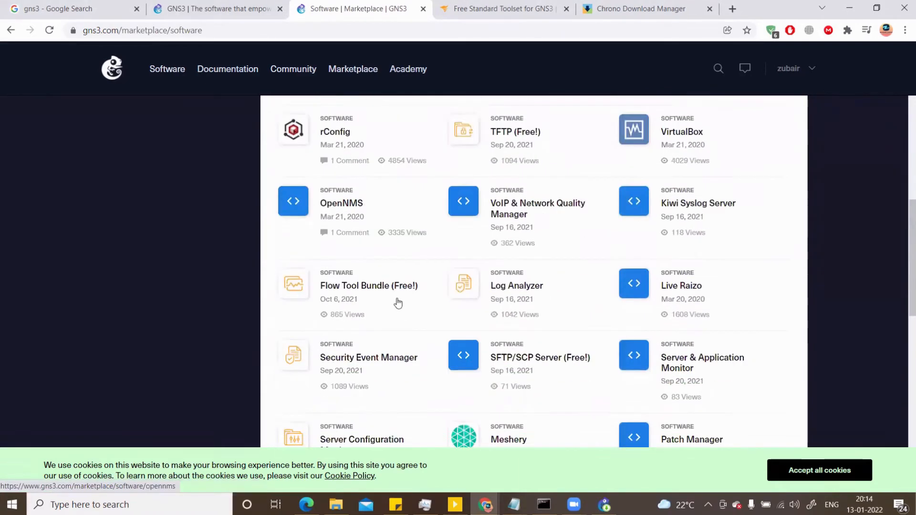
pyautogui.scroll(-1, 397, 304)
pyautogui.scroll(-1, 398, 304)
pyautogui.scroll(-1, 398, 304)
pyautogui.scroll(3, 397, 303)
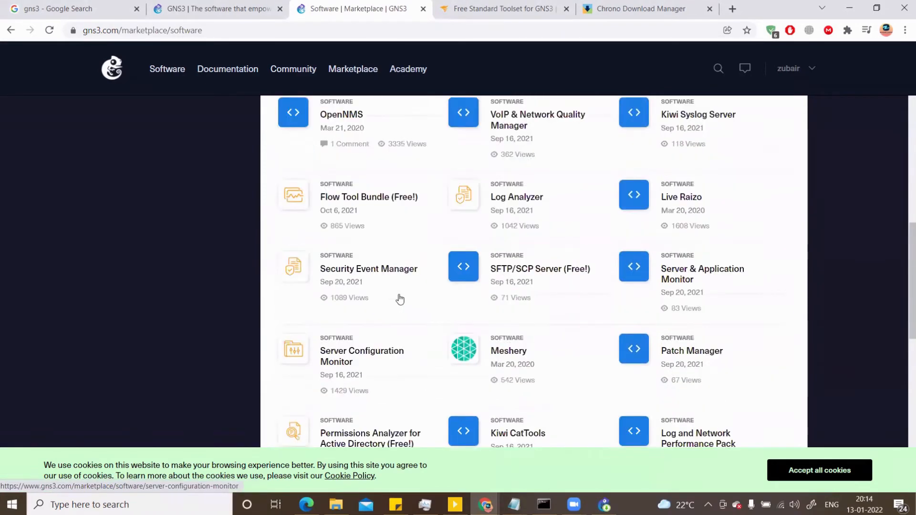
pyautogui.scroll(5, 444, 294)
pyautogui.scroll(5, 443, 294)
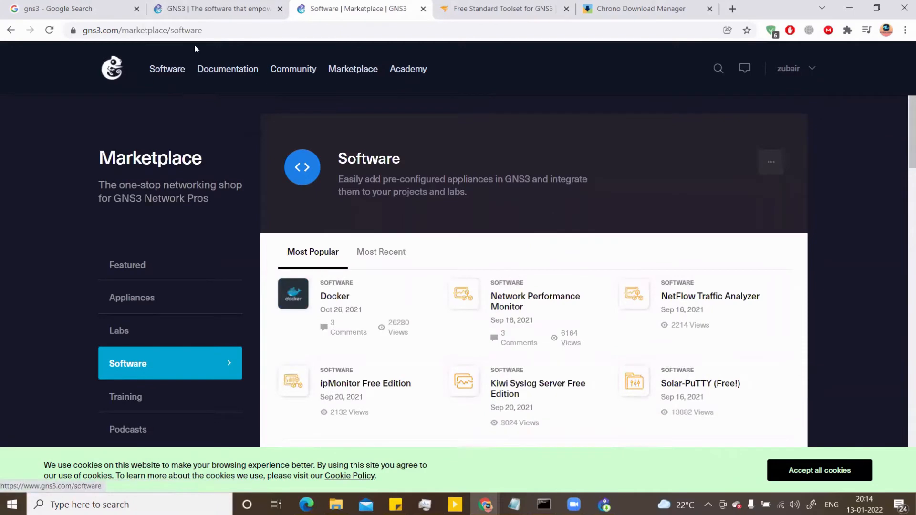
# - Search 'gns3 vm download' and reach the gns3.com Download GNS3 VM page via the docs result
pyautogui.click(200, 30)
pyautogui.write('gns')
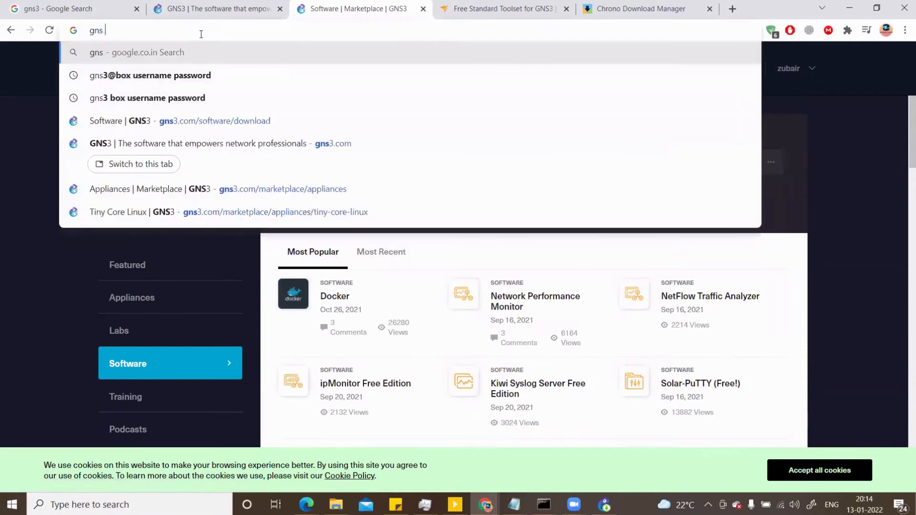
pyautogui.write(' 3 vm')
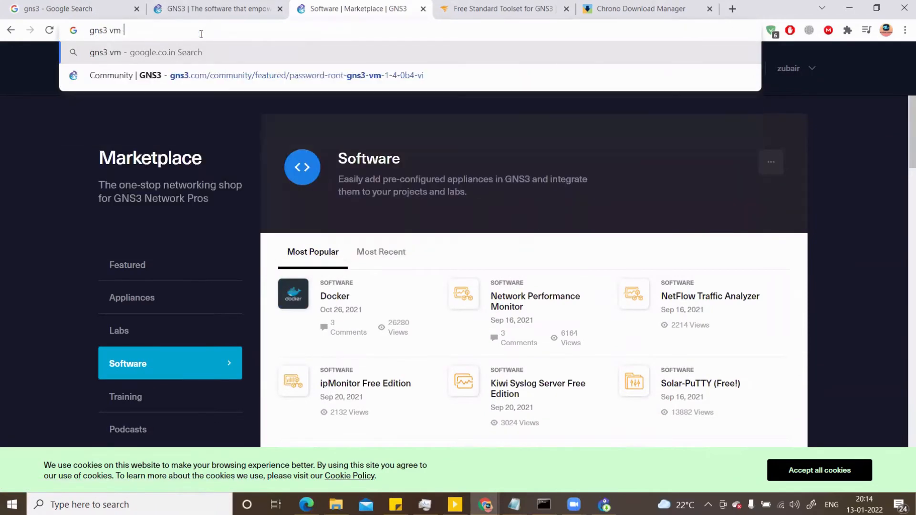
pyautogui.write(' download')
pyautogui.press('Return')
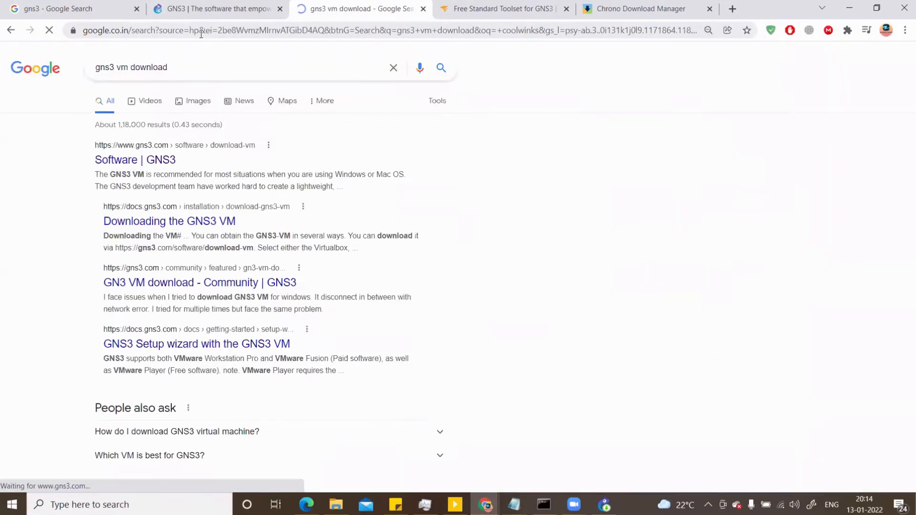
pyautogui.middleClick(143, 221)
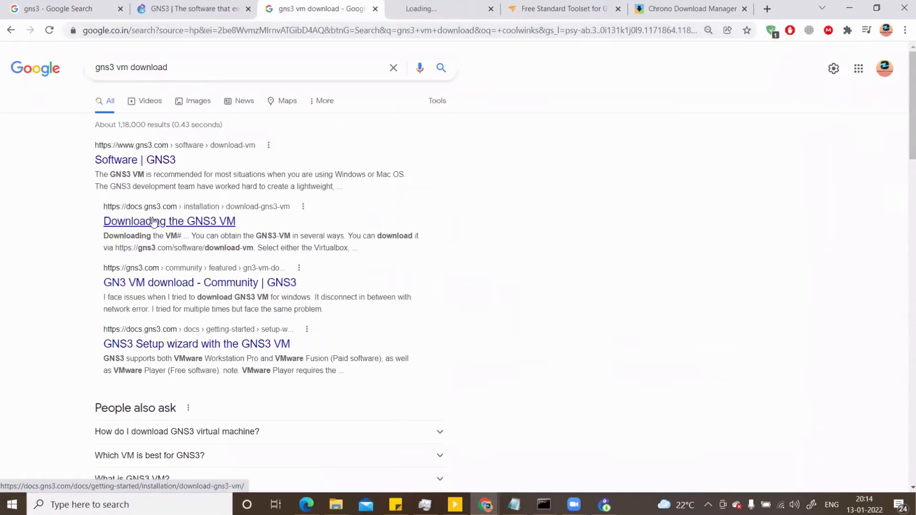
pyautogui.click(430, 13)
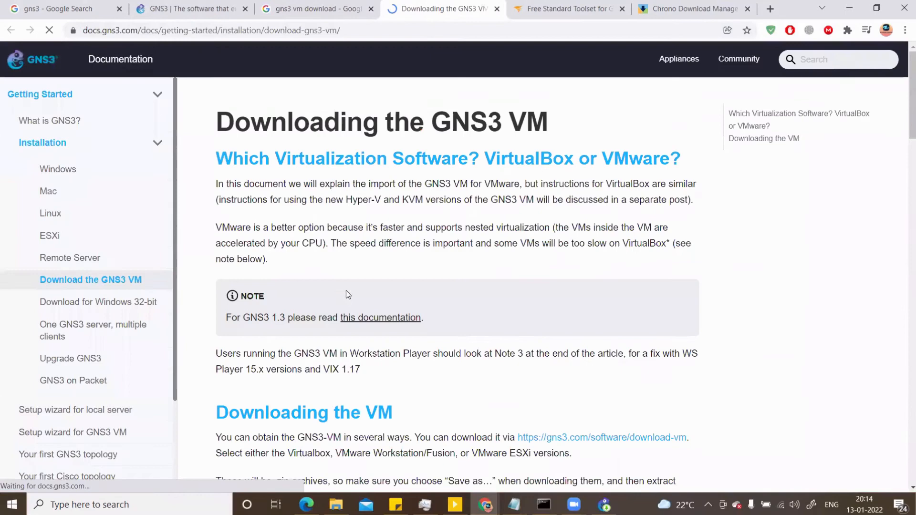
pyautogui.click(602, 437)
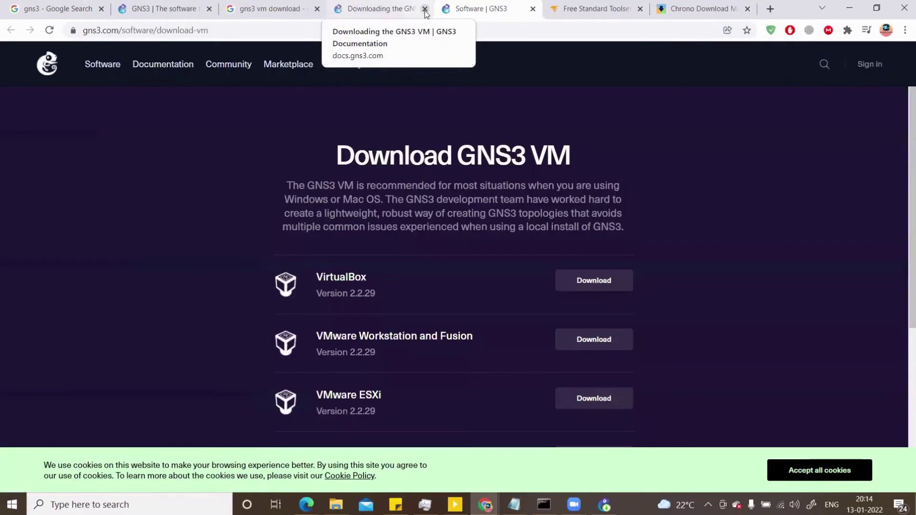
pyautogui.click(424, 9)
# - Check the VirtualBox 2.2.29 VM build listed, then bring GNS3 Setup back to the front
pyautogui.moveTo(336, 155); pyautogui.dragTo(585, 156)
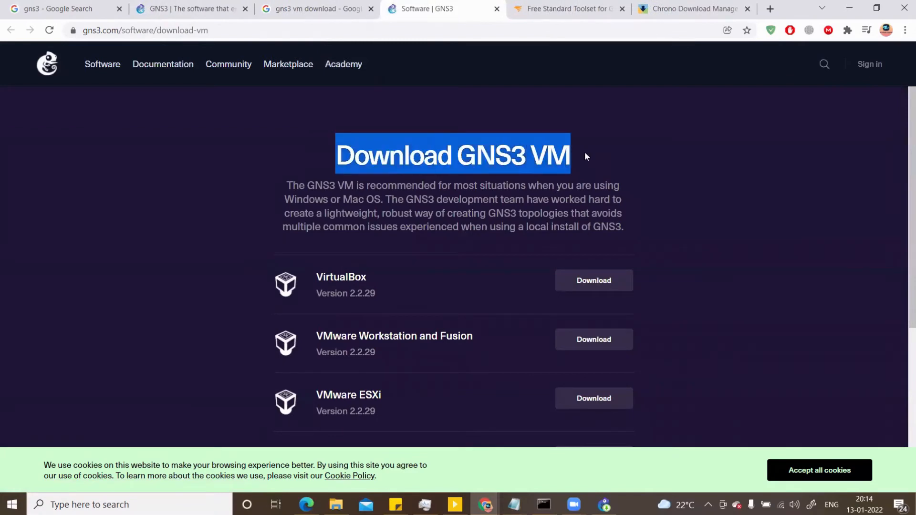
pyautogui.moveTo(316, 293); pyautogui.dragTo(377, 290)
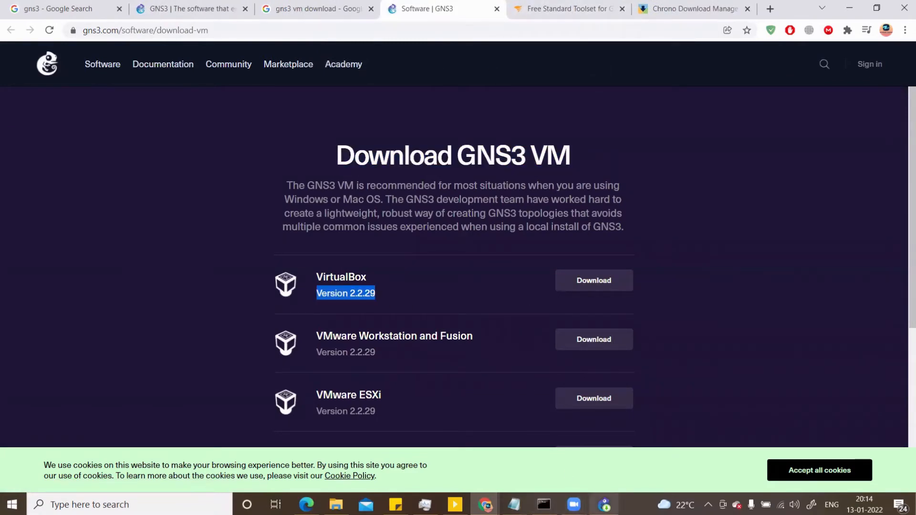
pyautogui.click(605, 504)
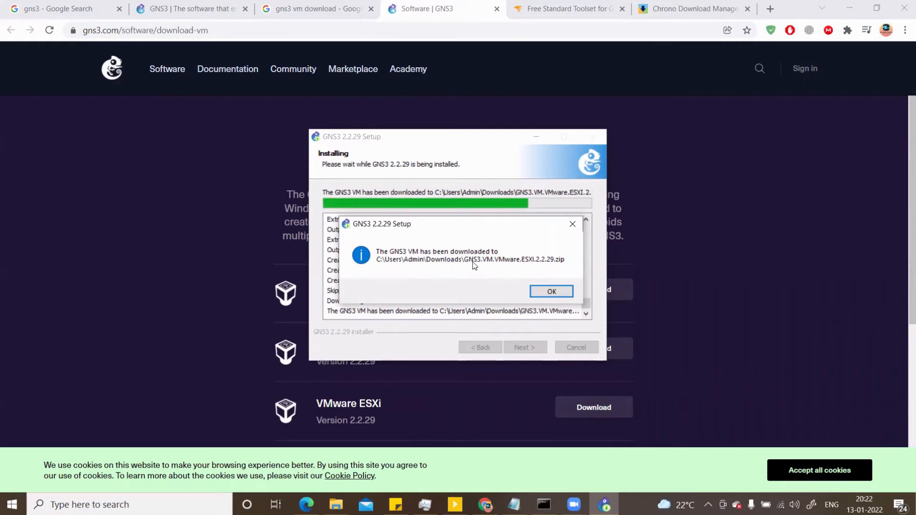
# - Acknowledge the VM download message and install WinPcap 4.1.3 through its wizard
pyautogui.click(554, 292)
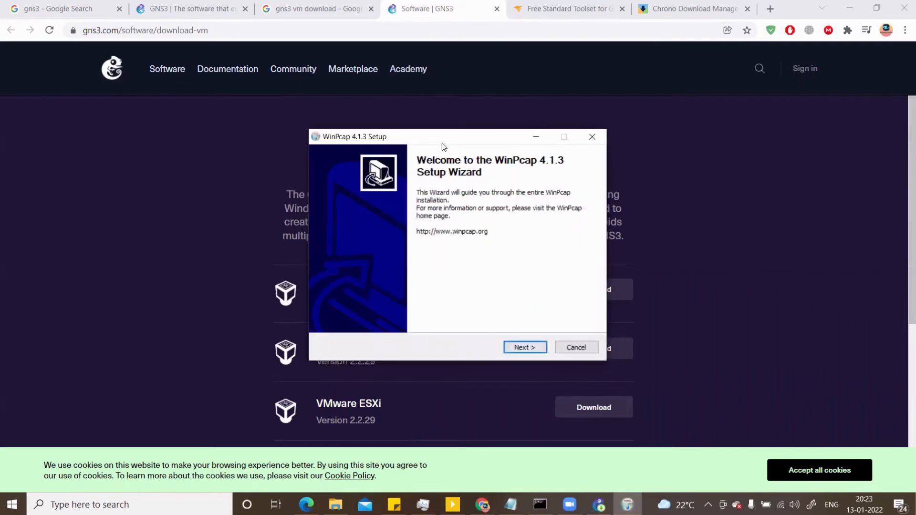
pyautogui.click(524, 347)
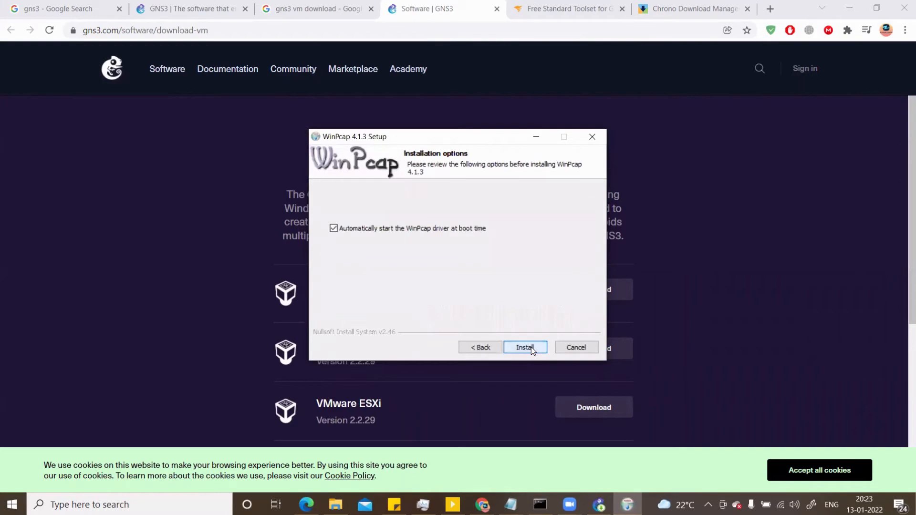
pyautogui.click(531, 347)
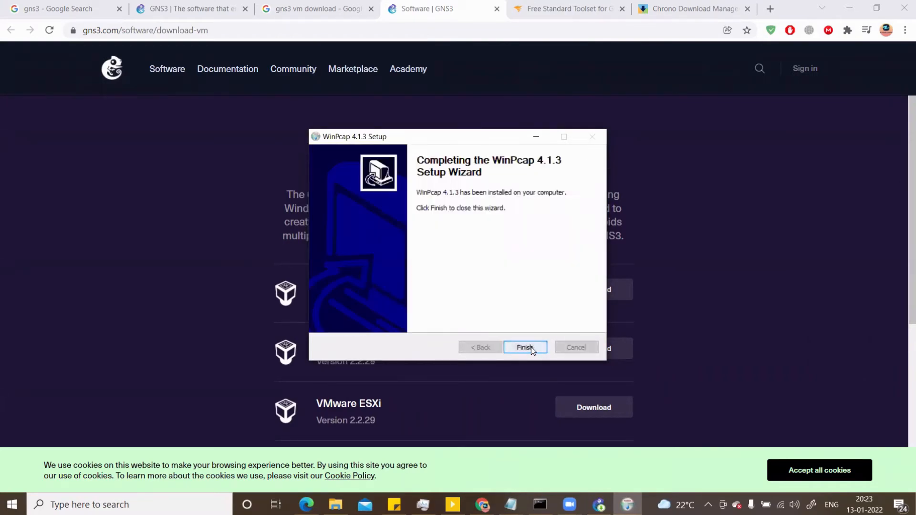
pyautogui.click(532, 349)
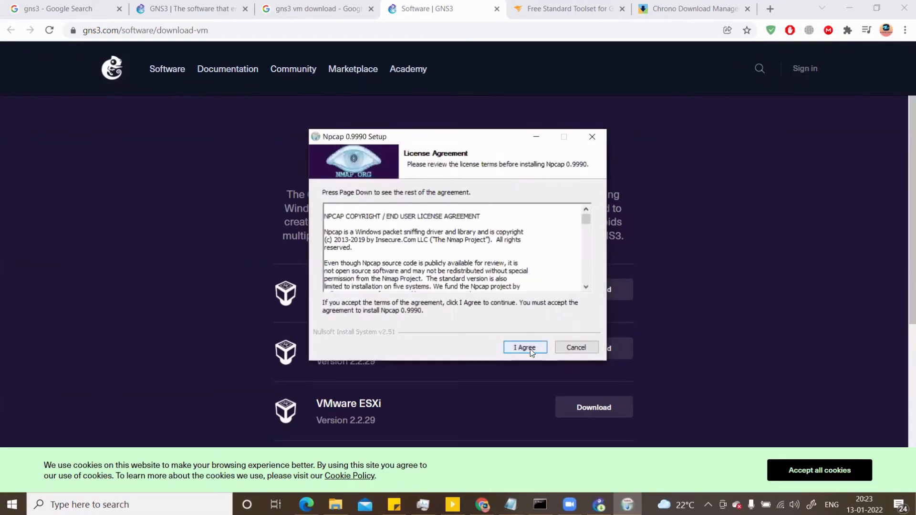
# - Install Npcap 0.9990, accepting its licence with the default options
pyautogui.click(530, 348)
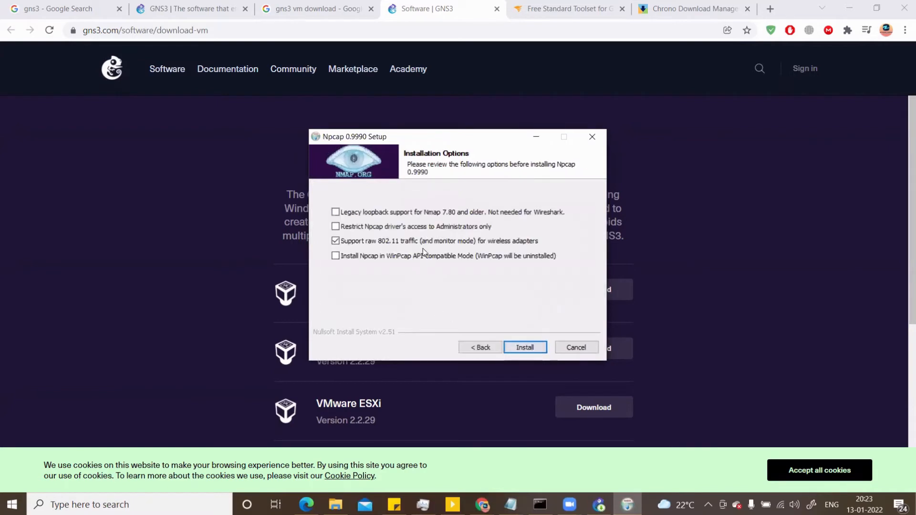
pyautogui.click(524, 347)
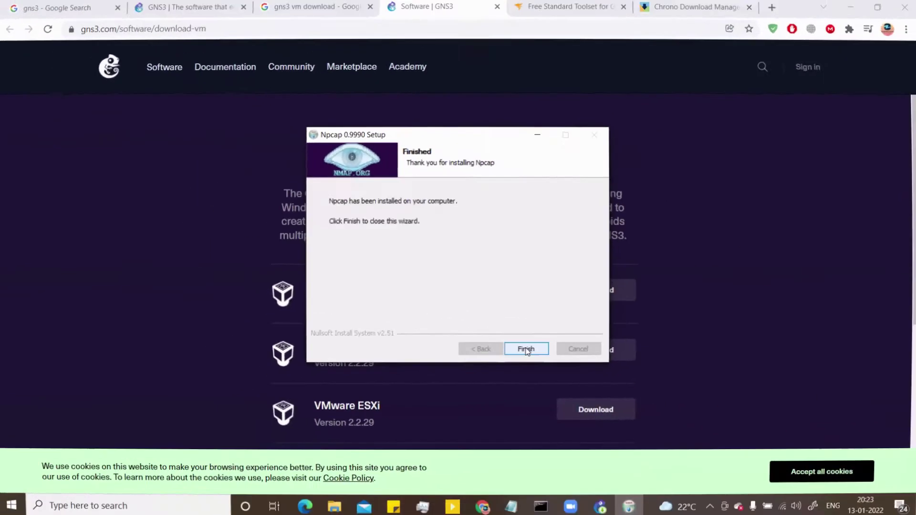
pyautogui.click(526, 350)
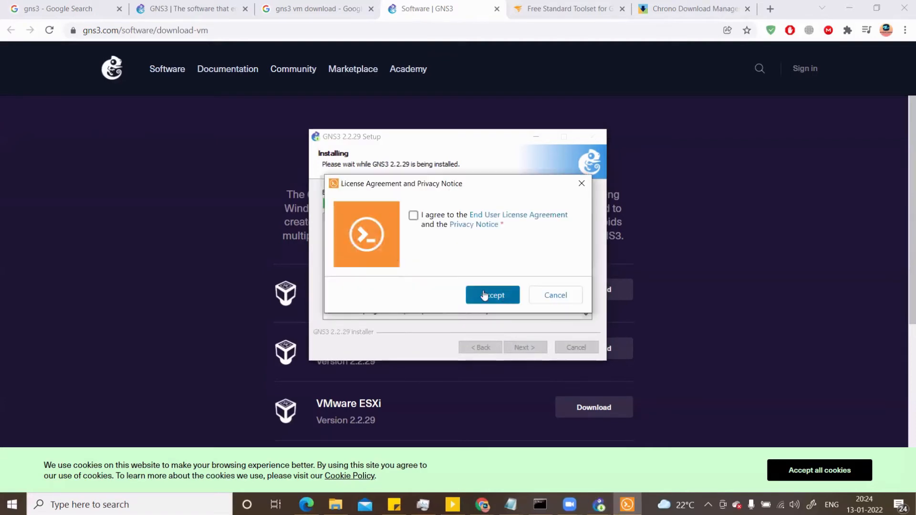
# - Accept the Solar-PuTTY licence without an email and decline the free Solarwinds Standard Toolset
pyautogui.click(414, 220)
pyautogui.click(494, 296)
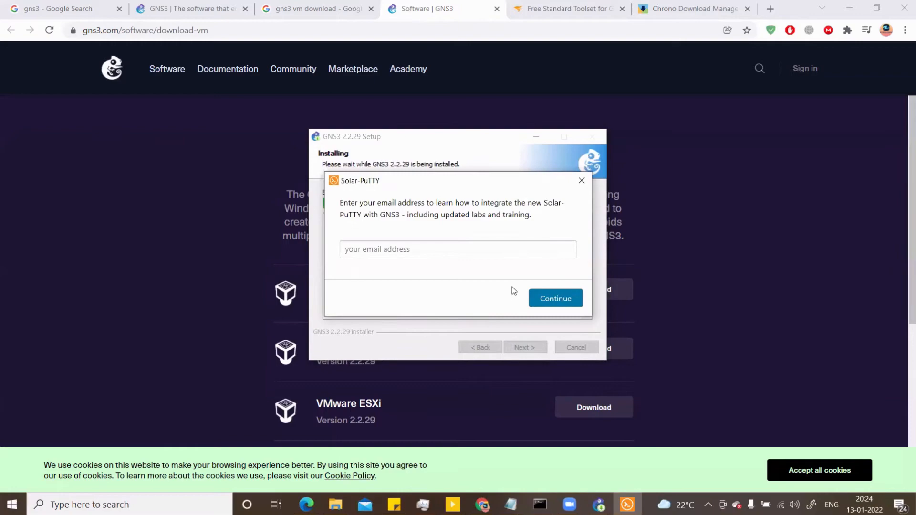
pyautogui.click(581, 181)
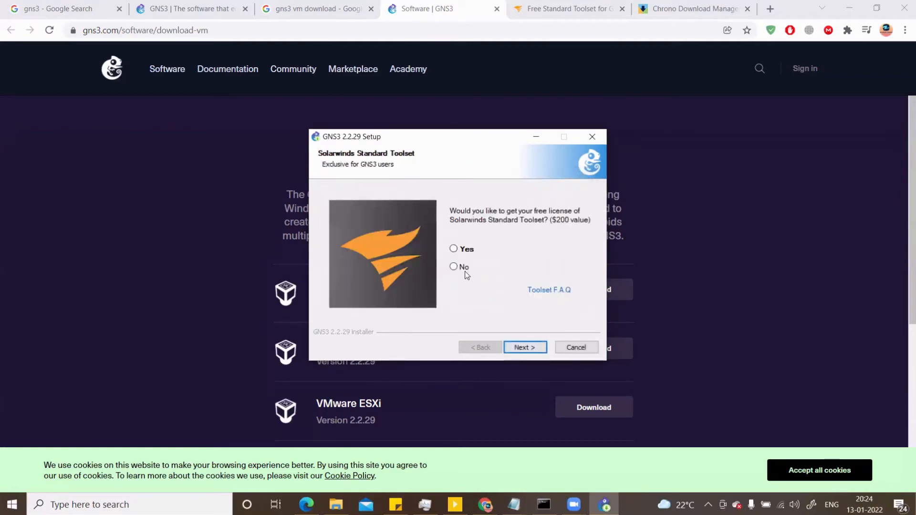
pyautogui.click(453, 266)
pyautogui.click(523, 347)
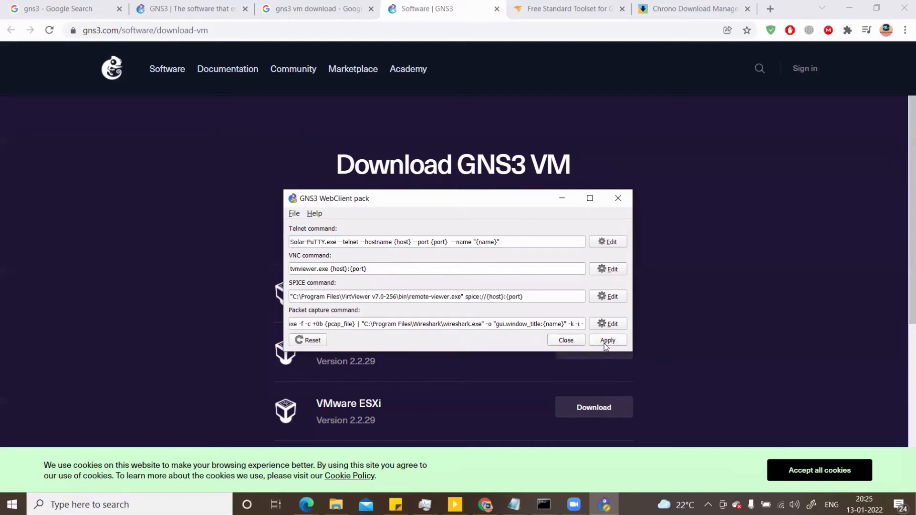
# - Close the WebClient pack dialog and return focus to the Setup Wizard
pyautogui.click(565, 340)
pyautogui.click(402, 151)
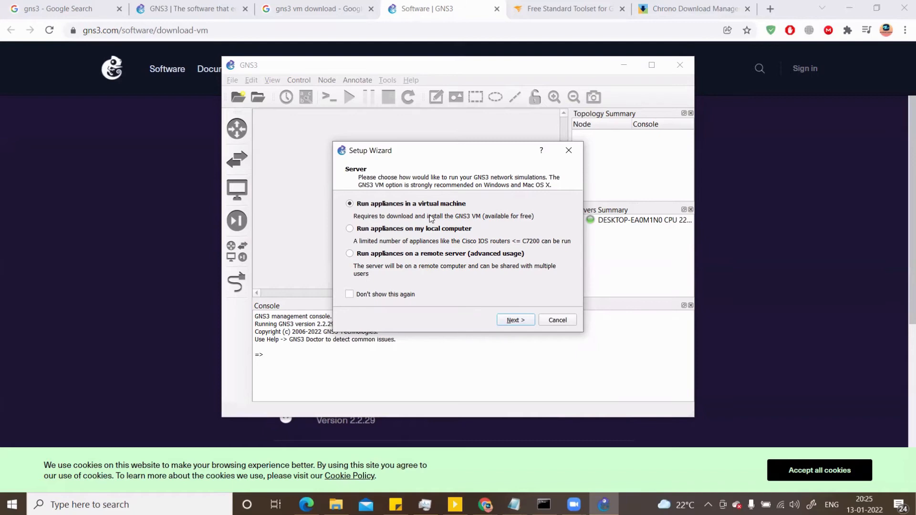
# - Accept the local gns3server.EXE server settings and the successful connection, advancing to the GNS3 VM step
pyautogui.click(514, 320)
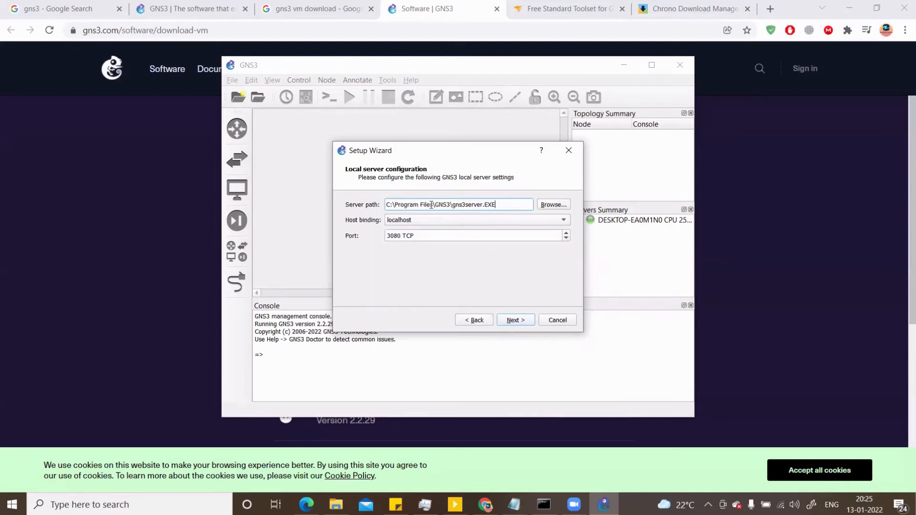
pyautogui.moveTo(437, 205); pyautogui.dragTo(497, 205)
pyautogui.click(512, 322)
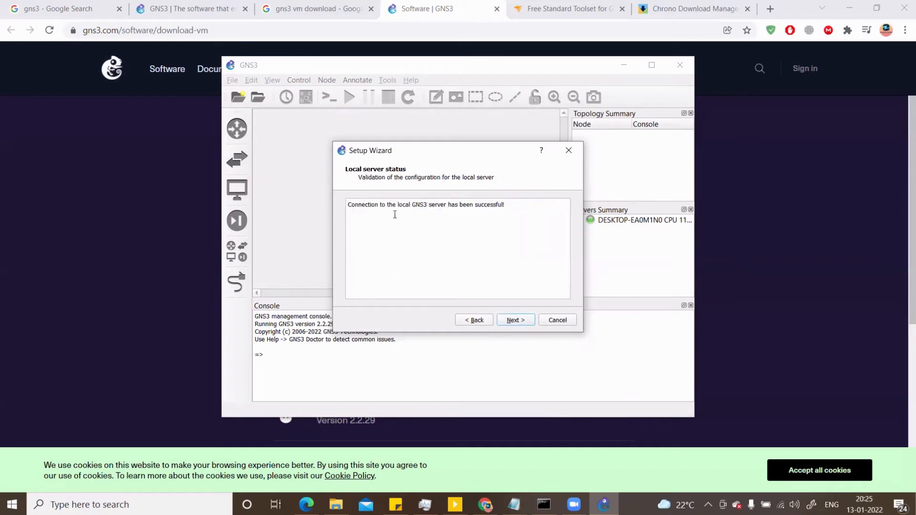
pyautogui.moveTo(402, 205); pyautogui.dragTo(458, 206)
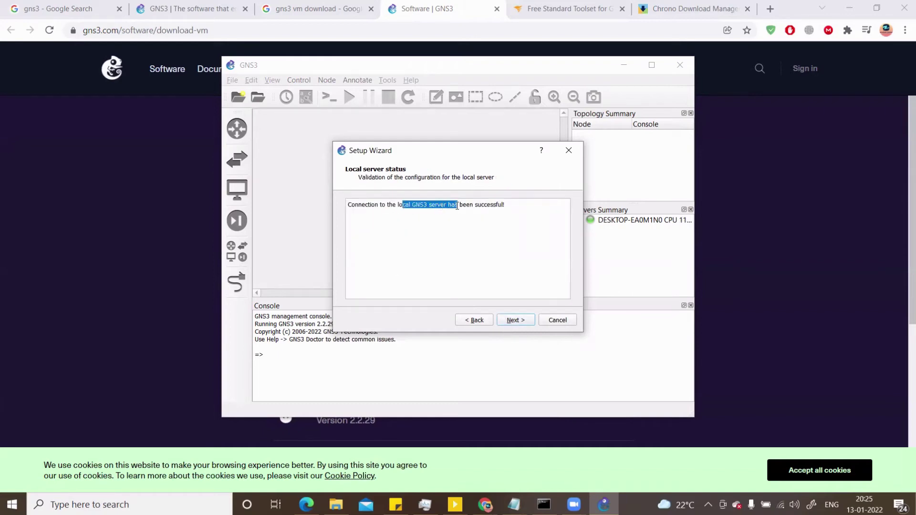
pyautogui.click(509, 323)
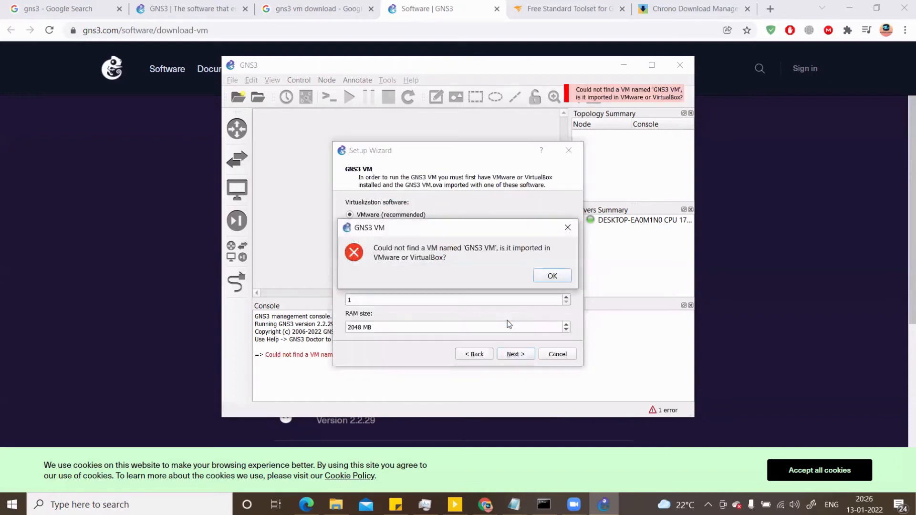
# - Dismiss the missing GNS3 VM error and keep Ubuntu 64-bit as the VM name
pyautogui.click(551, 276)
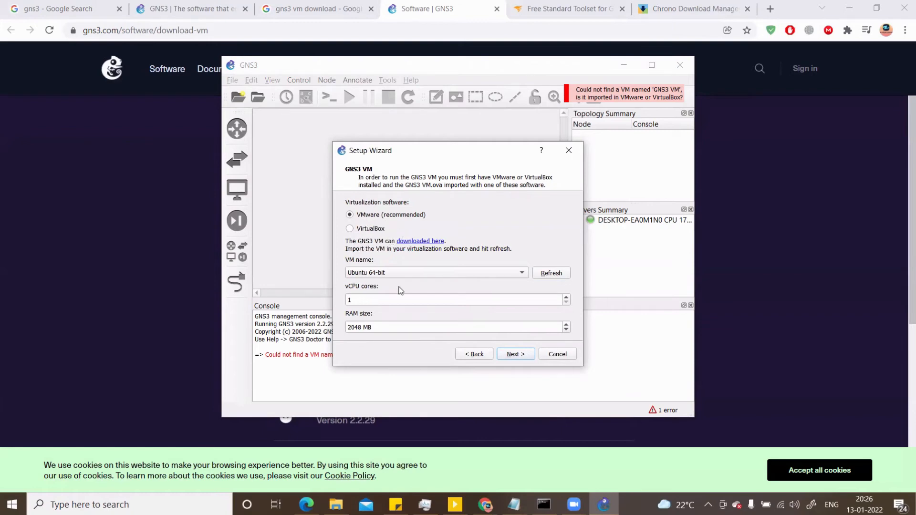
pyautogui.click(443, 275)
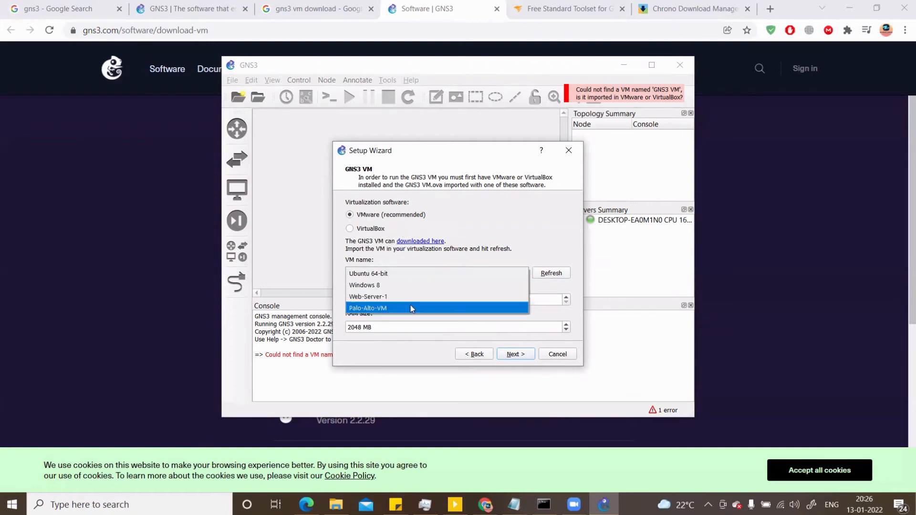
pyautogui.click(504, 232)
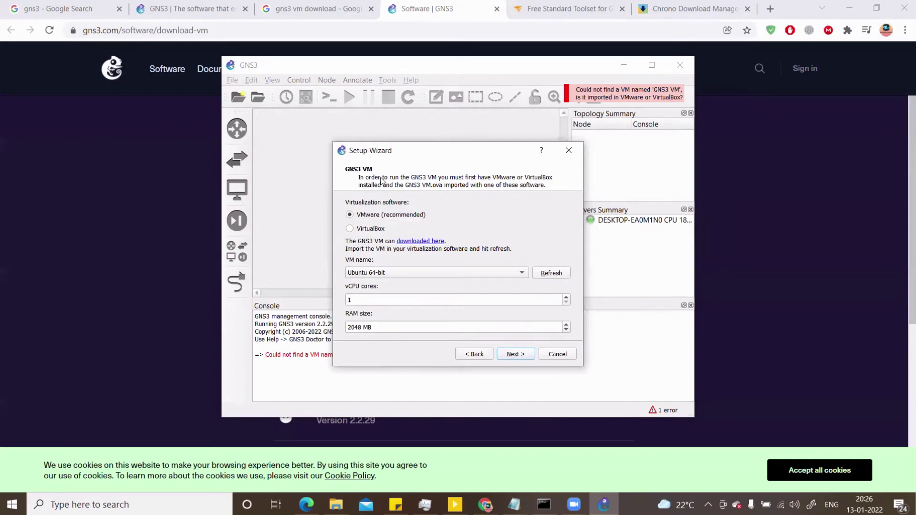
# - Finish the setup wizard, select the local desktop server and maximize the GNS3 window
pyautogui.click(557, 354)
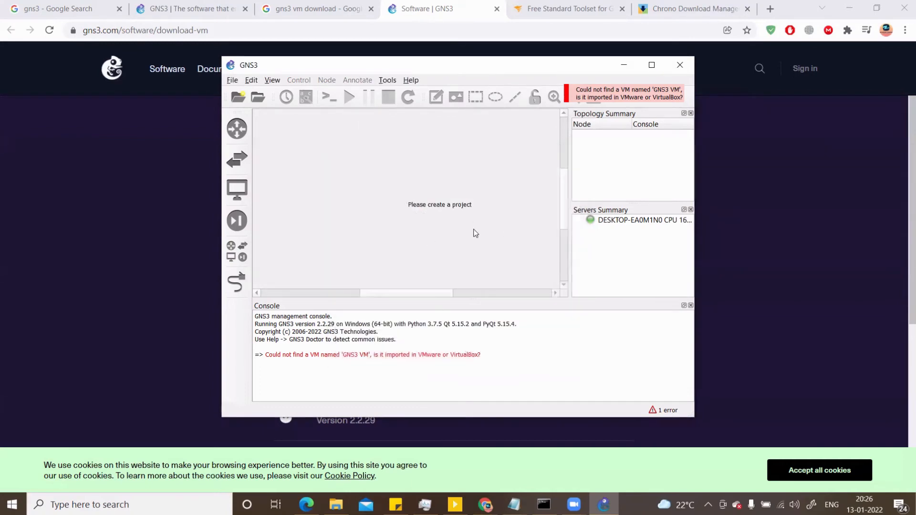
pyautogui.click(603, 223)
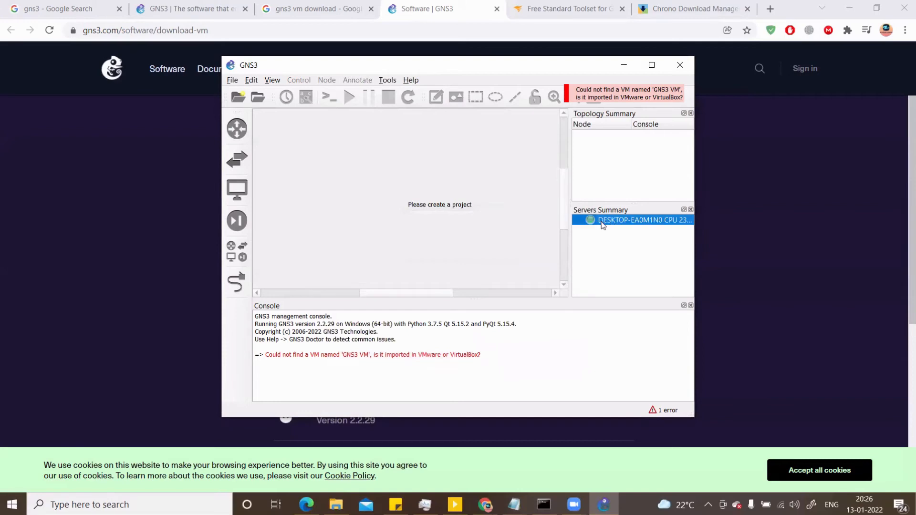
pyautogui.doubleClick(319, 64)
# - Create a new blank project named Test in place of 'untitled'
pyautogui.click(14, 37)
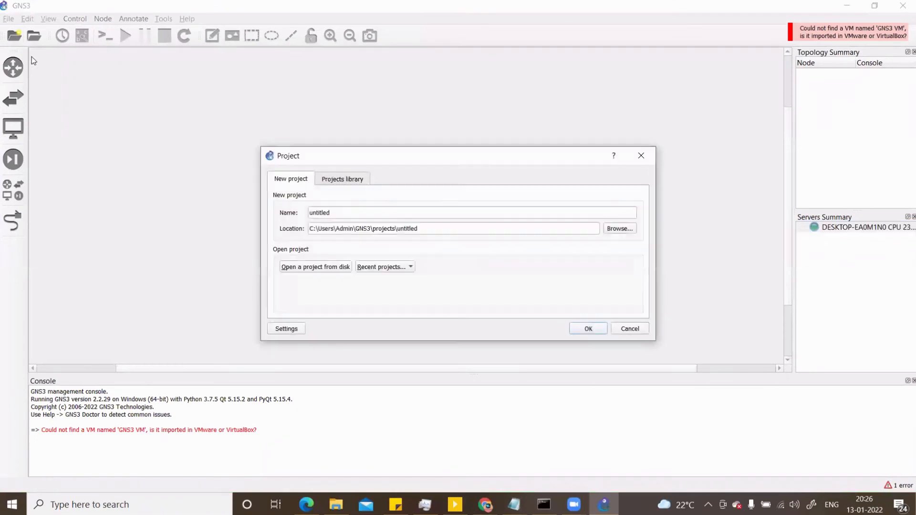
pyautogui.click(350, 213)
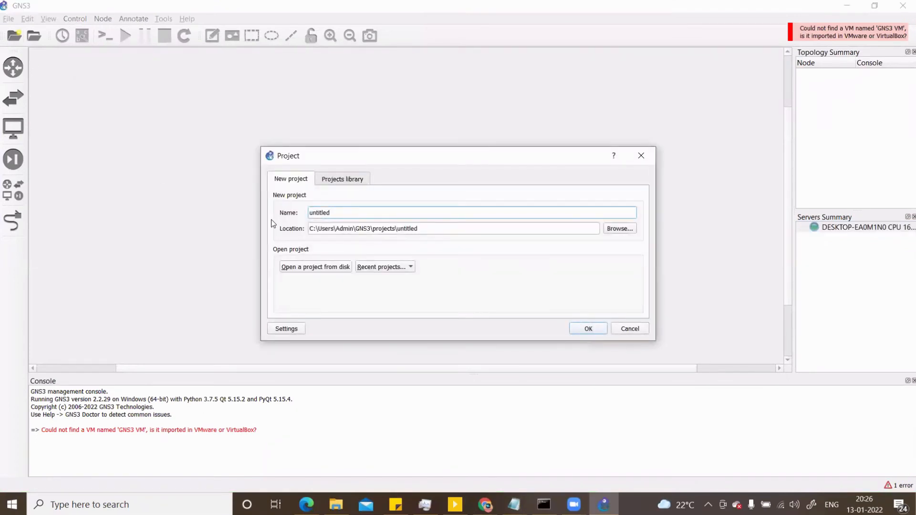
pyautogui.moveTo(328, 213); pyautogui.dragTo(294, 218)
pyautogui.write('Test')
pyautogui.press('Return')
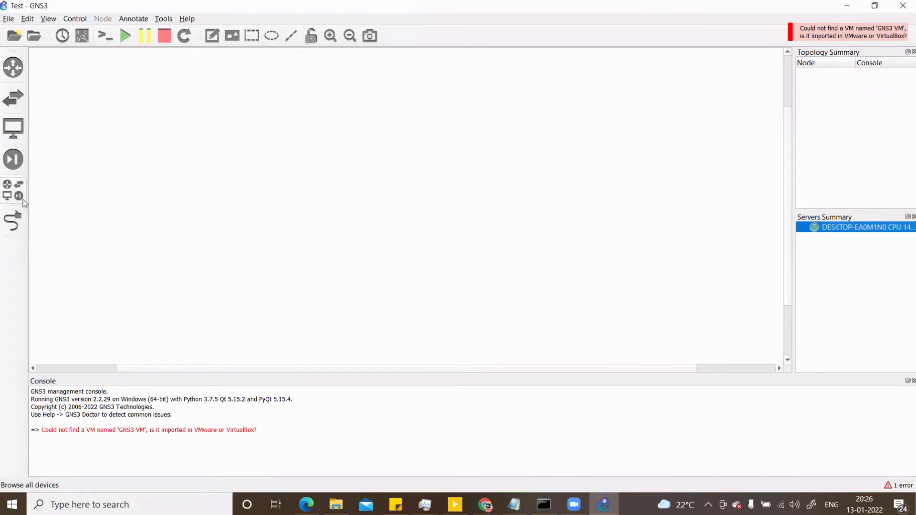
# - Add an Ethernet switch Switch1 and a VPCS PC1 to the canvas from the all-devices list
pyautogui.click(14, 189)
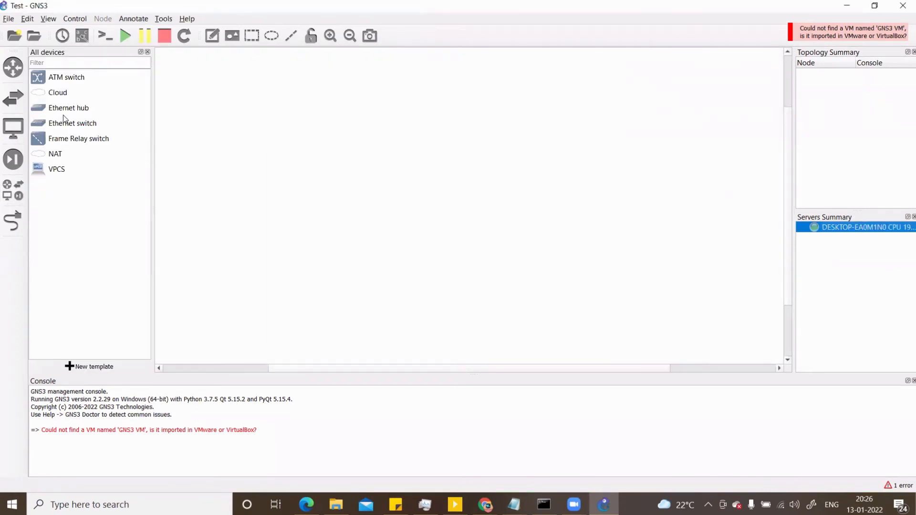
pyautogui.moveTo(67, 127); pyautogui.dragTo(342, 130)
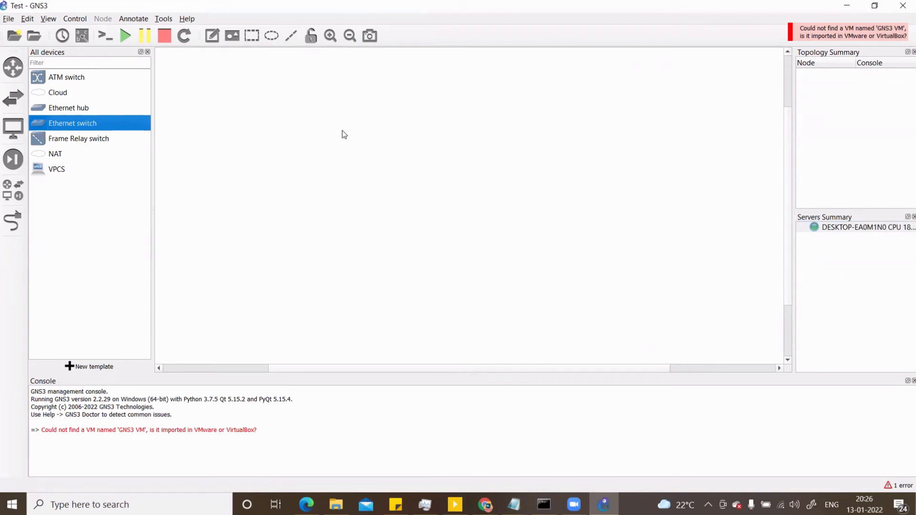
pyautogui.moveTo(56, 169); pyautogui.dragTo(330, 234)
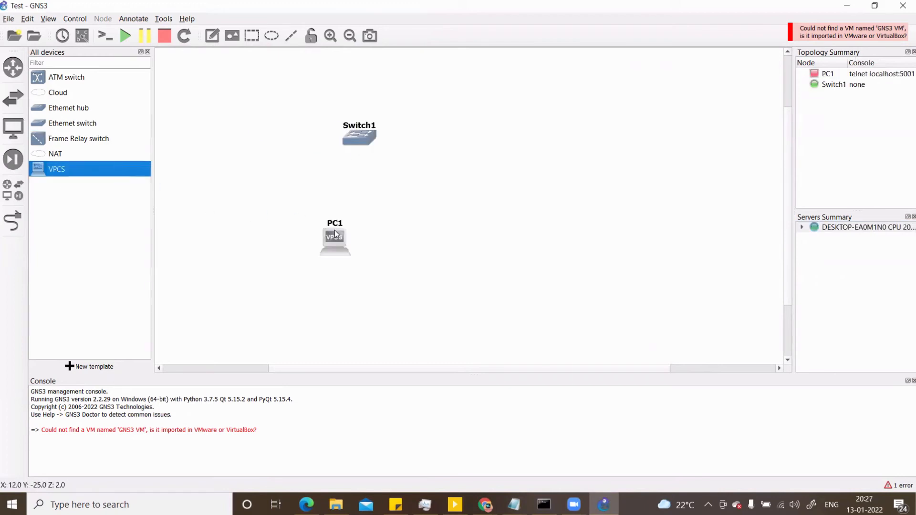
# - Link PC1's Ethernet0 port to Switch1 and bring up PC1's node actions
pyautogui.click(13, 221)
pyautogui.click(334, 237)
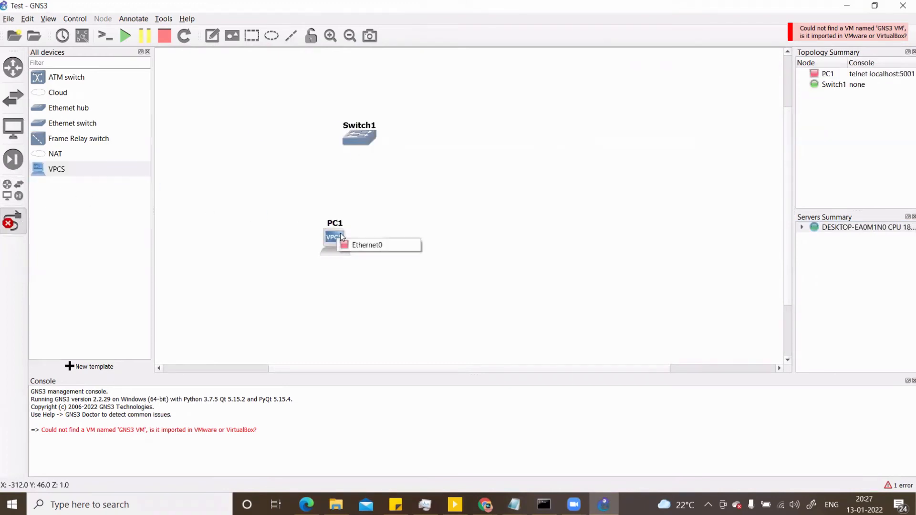
pyautogui.click(363, 246)
pyautogui.click(359, 137)
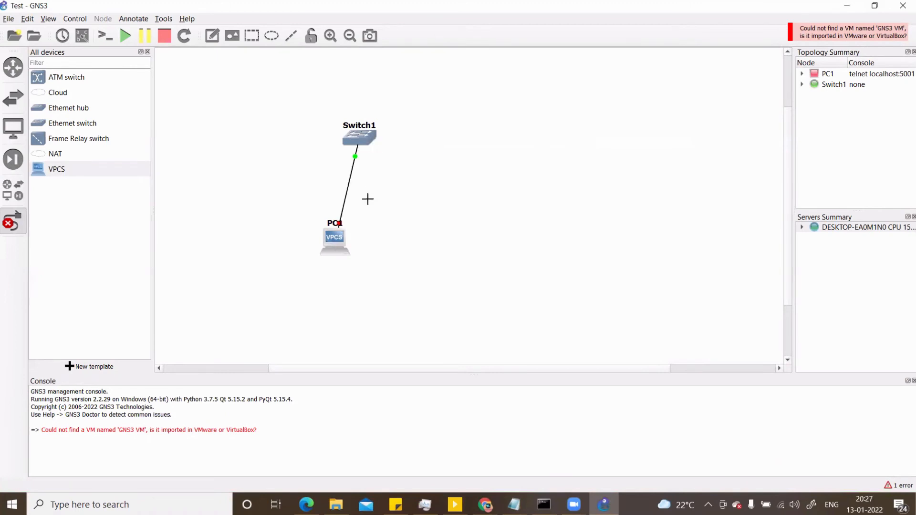
pyautogui.press('Escape')
pyautogui.rightClick(339, 242)
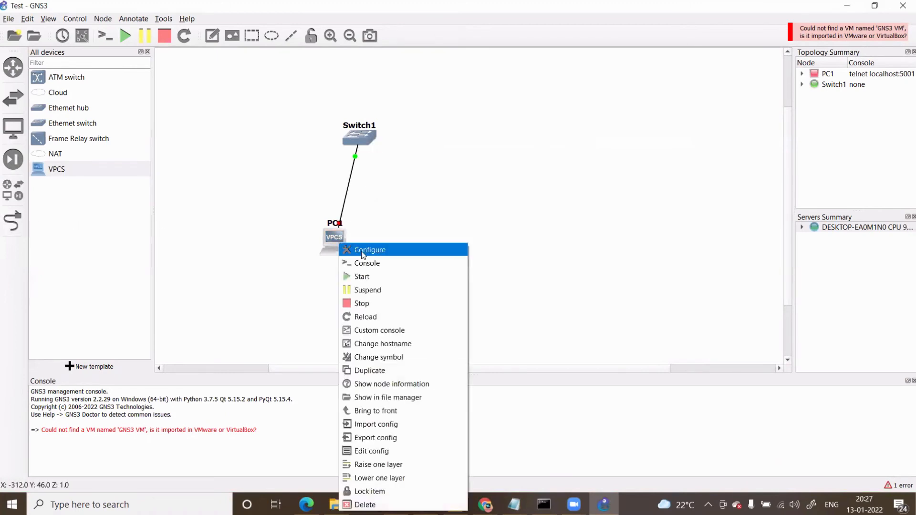
# - Move Switch1 to PC1's right and add a second VPCS PC2 right of Switch1
pyautogui.click(362, 254)
pyautogui.rightClick(366, 135)
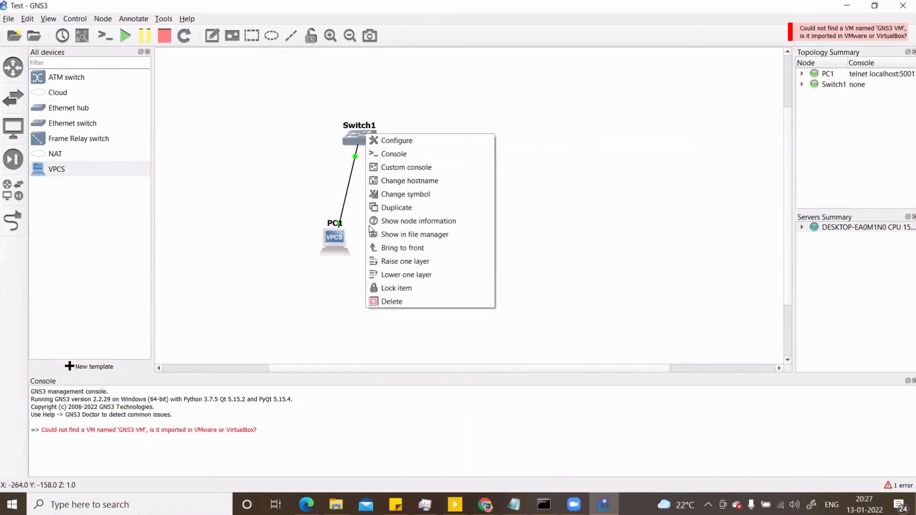
pyautogui.click(350, 143)
pyautogui.moveTo(352, 143); pyautogui.dragTo(428, 234)
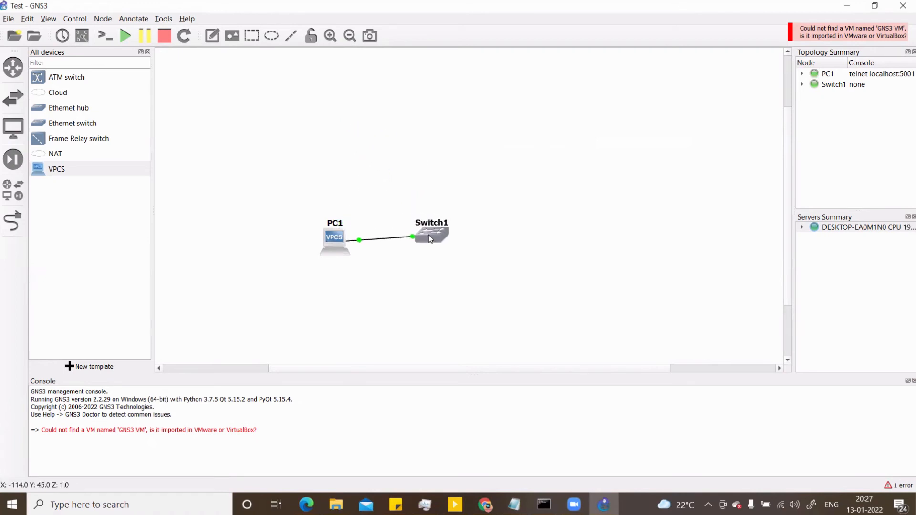
pyautogui.moveTo(56, 170); pyautogui.dragTo(563, 243)
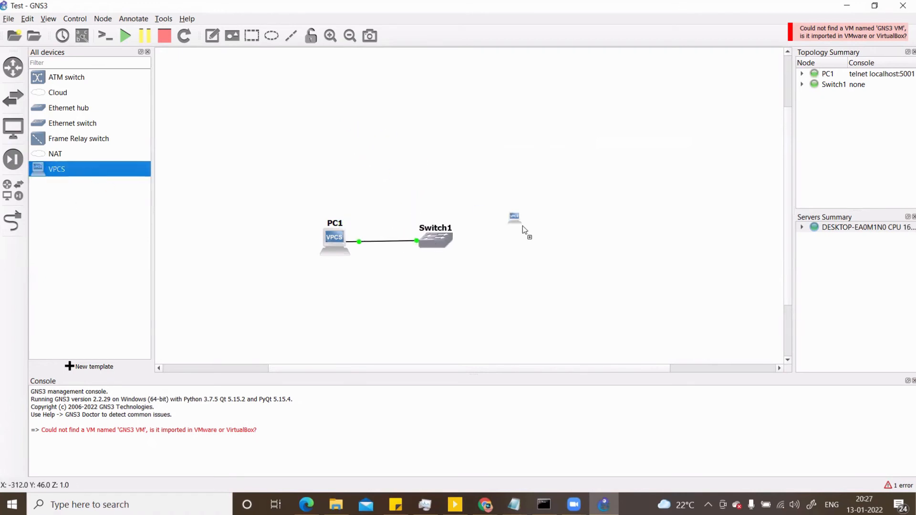
pyautogui.rightClick(567, 250)
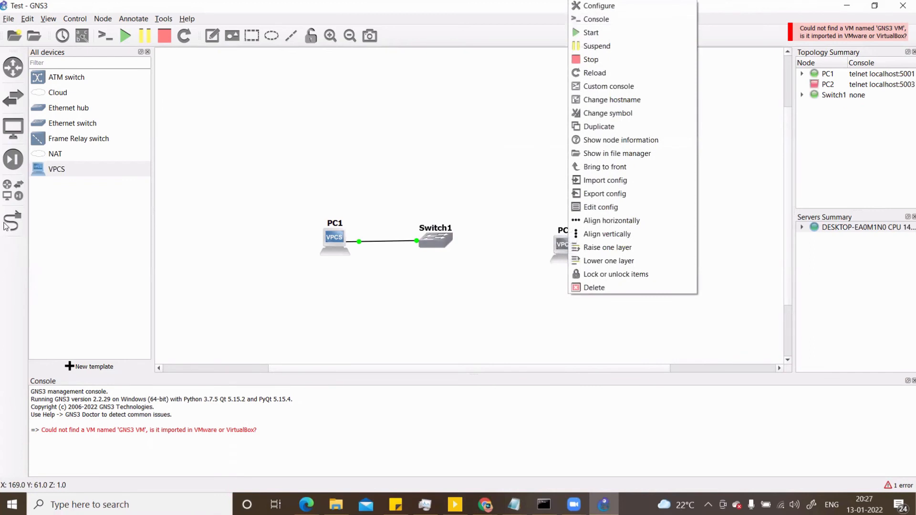
pyautogui.press('Escape')
# - Link PC2's Ethernet0 port to a free port on Switch1
pyautogui.click(566, 245)
pyautogui.click(594, 252)
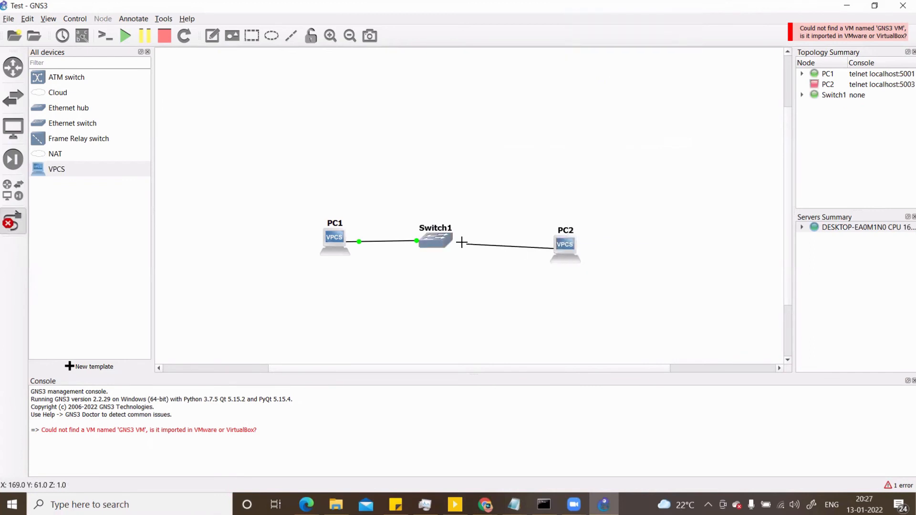
pyautogui.click(434, 240)
pyautogui.click(468, 254)
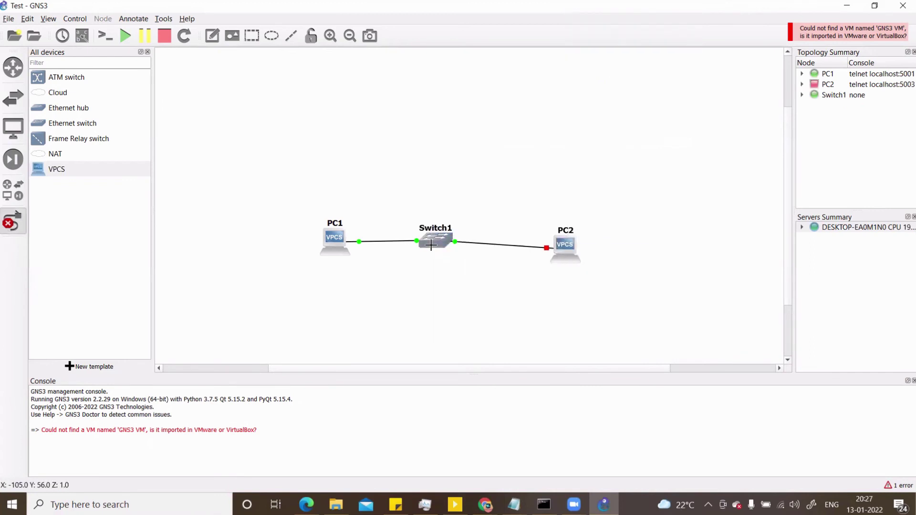
pyautogui.click(11, 220)
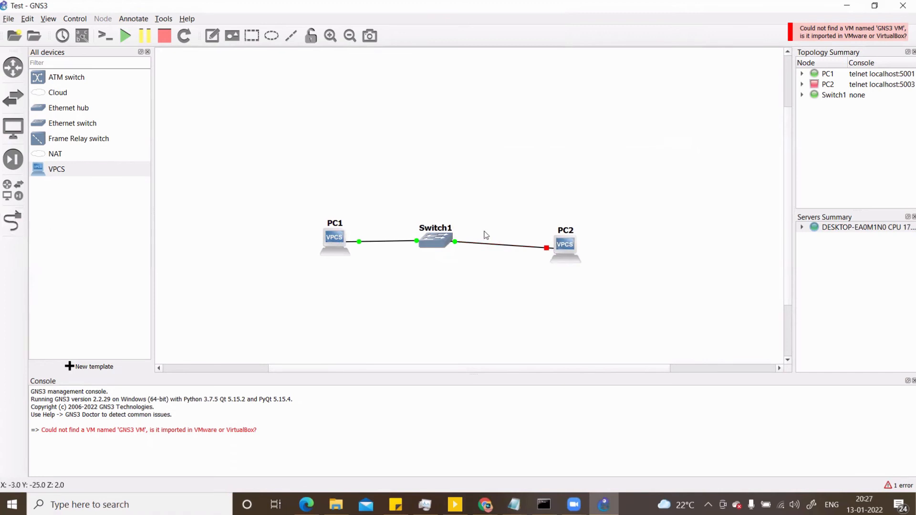
# - Start PC2 running and nudge it up-left to straighten its link
pyautogui.rightClick(565, 229)
pyautogui.click(566, 250)
pyautogui.rightClick(566, 247)
pyautogui.click(594, 33)
pyautogui.moveTo(566, 249); pyautogui.dragTo(549, 239)
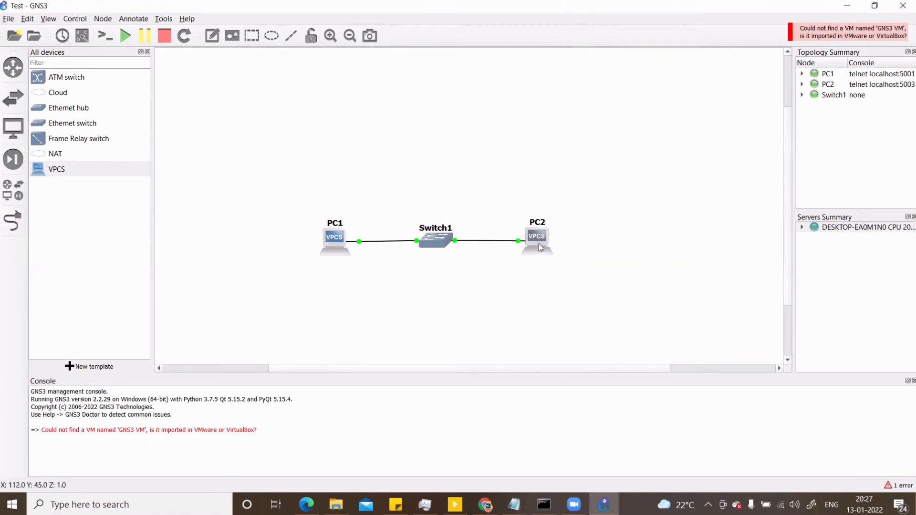
# - Open consoles for PC1 and PC2, dismissing the Solar-PuTTY email prompt each time
pyautogui.doubleClick(331, 241)
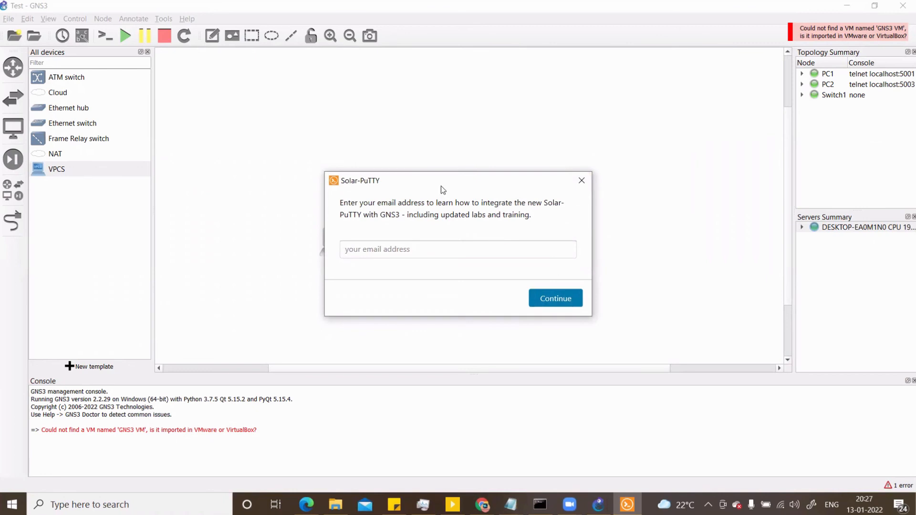
pyautogui.click(582, 181)
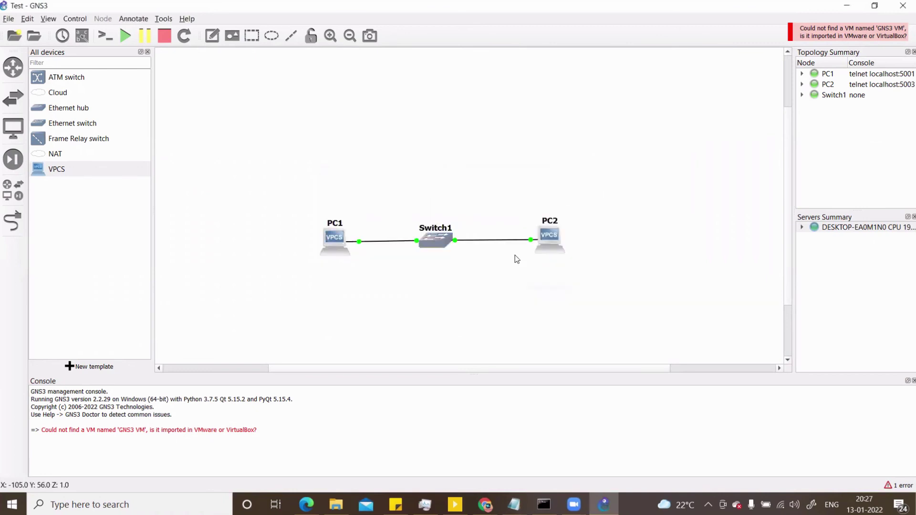
pyautogui.doubleClick(549, 242)
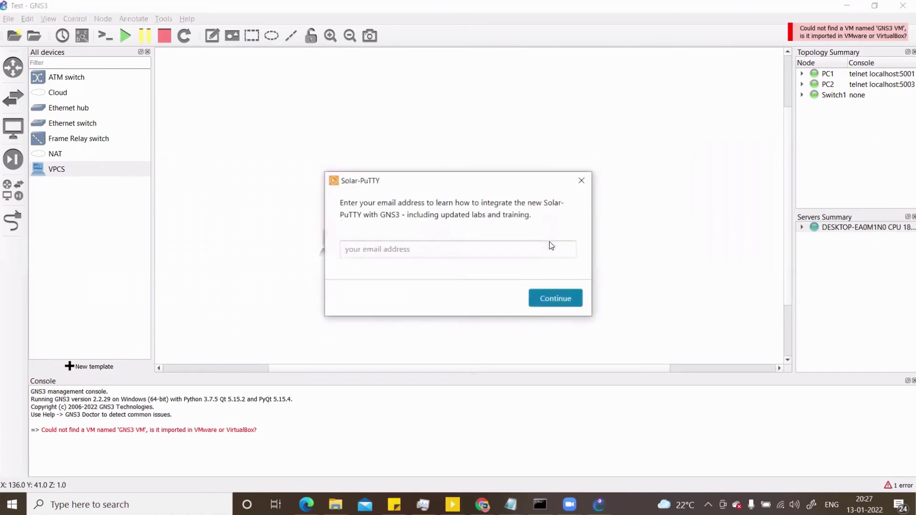
pyautogui.click(582, 180)
# - Open PC1's console from its actions and submit an email address in the Solar-PuTTY prompt
pyautogui.rightClick(330, 244)
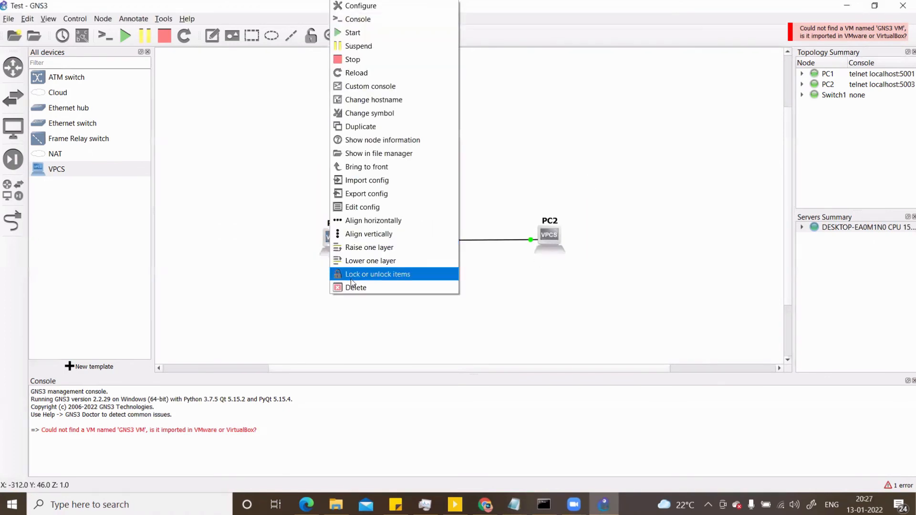
pyautogui.click(358, 18)
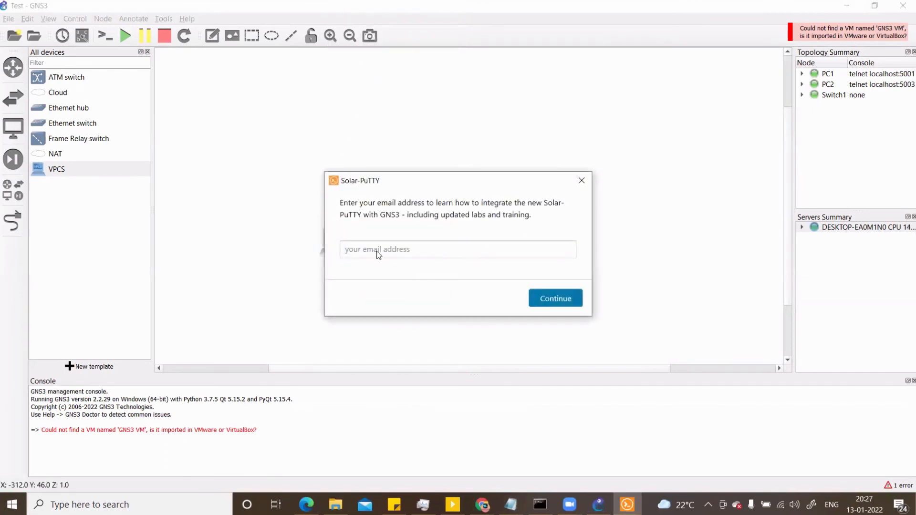
pyautogui.click(377, 253)
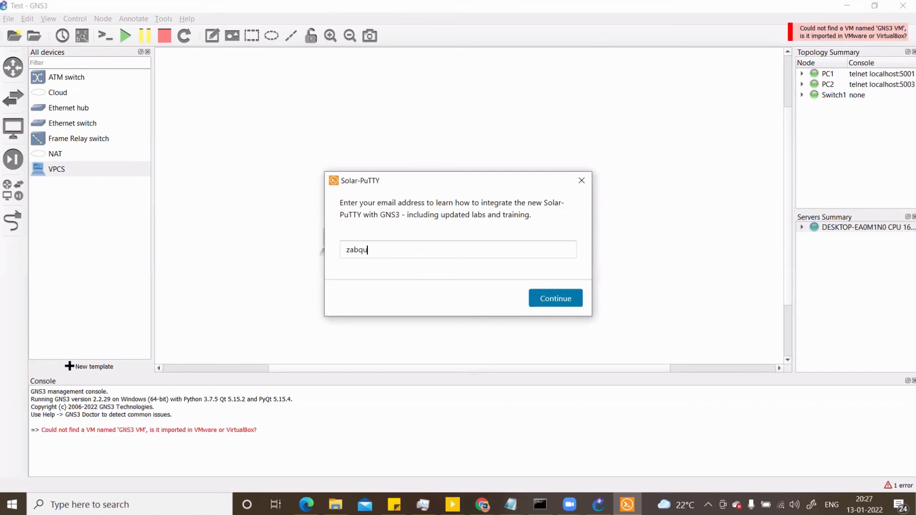
pyautogui.write('gmail.c')
pyautogui.write('om')
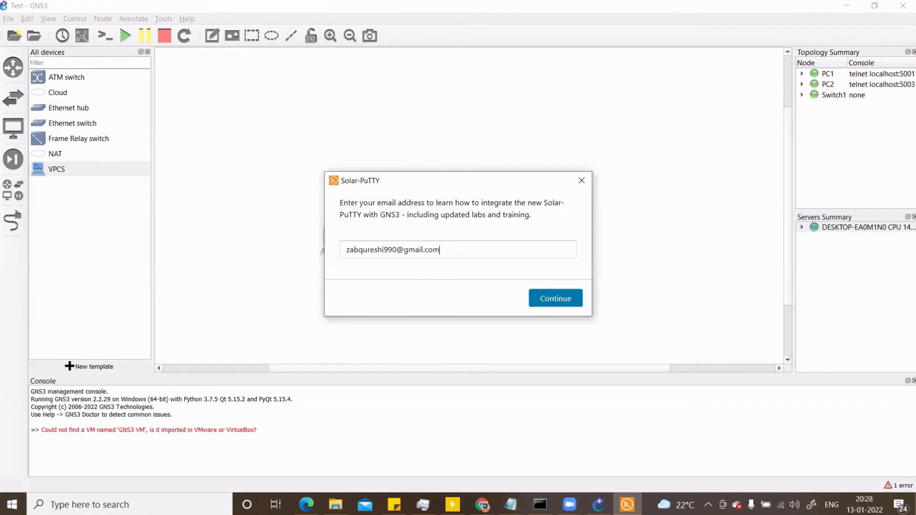
pyautogui.press('Return')
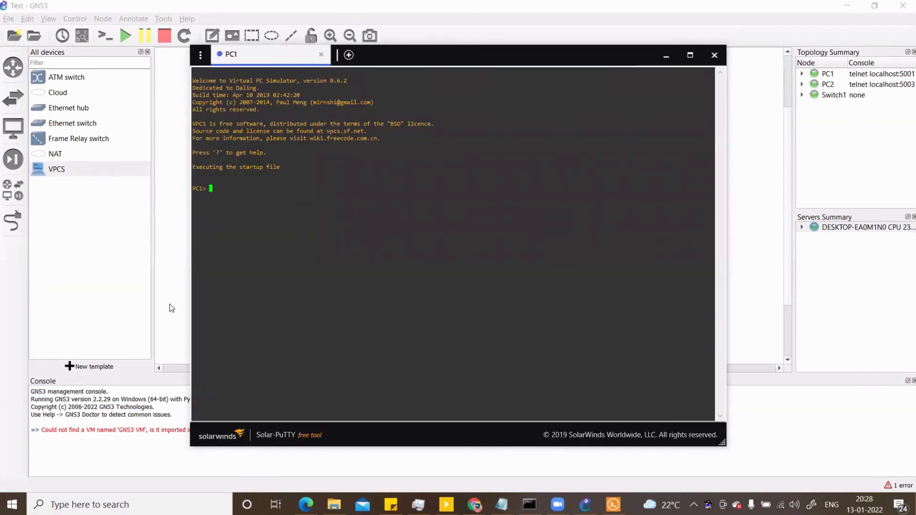
# - Assign PC1 the address 10.1.1.1/24 in its console
pyautogui.click(171, 308)
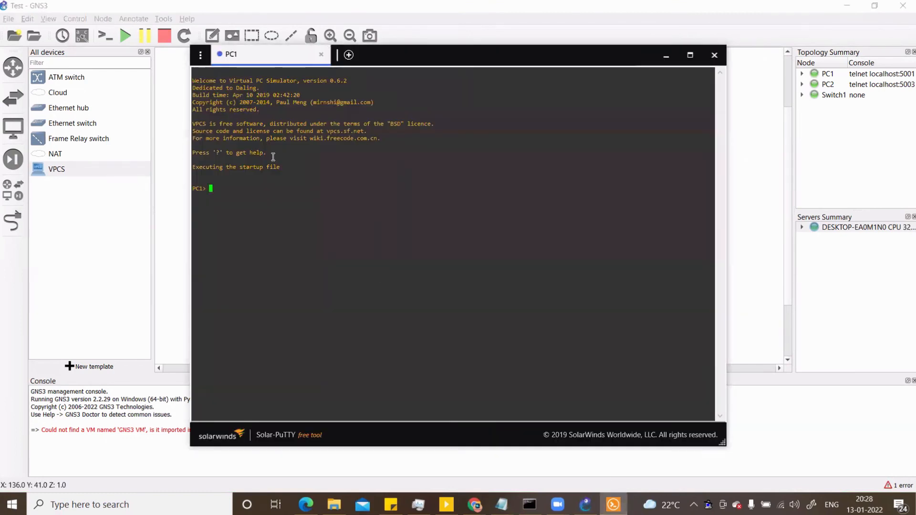
pyautogui.click(242, 60)
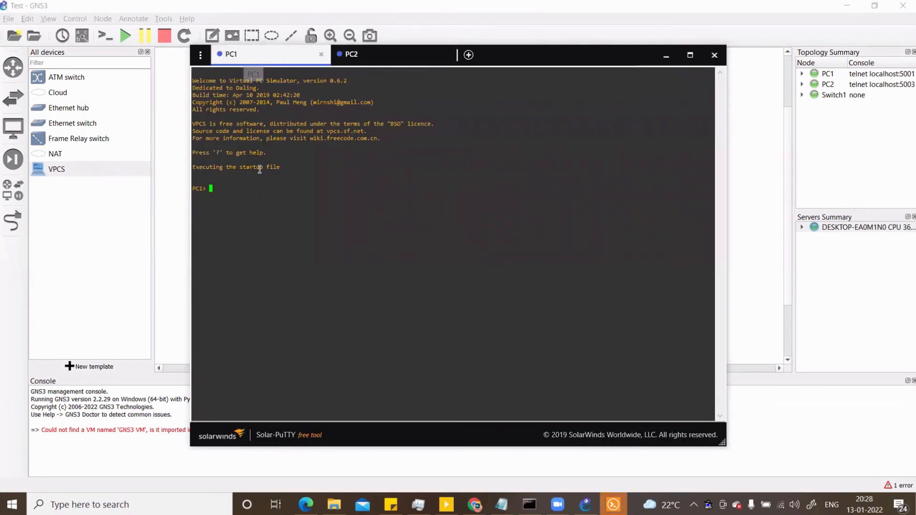
pyautogui.write('ip ')
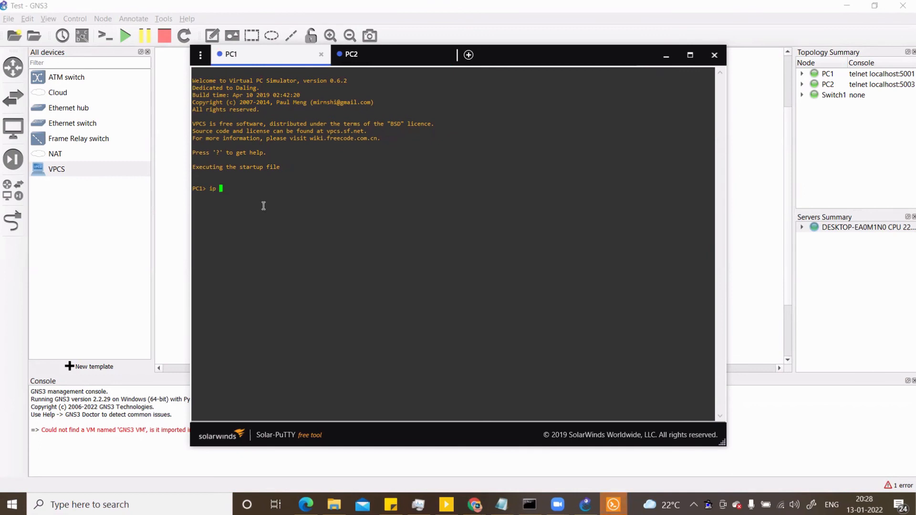
pyautogui.write('10.1.1.1/24')
pyautogui.press('Return')
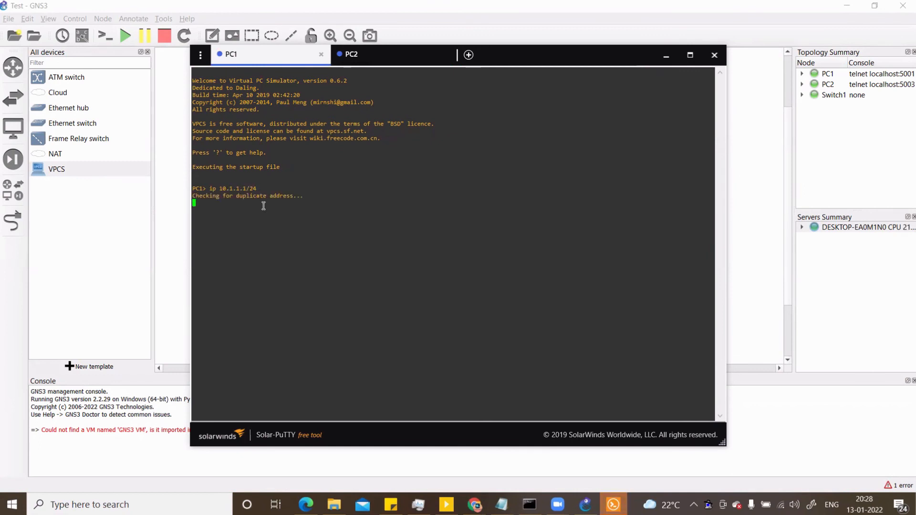
# - Assign PC2 the address 10.1.1.2/24 in its console, fixing a mistyped digit
pyautogui.click(392, 54)
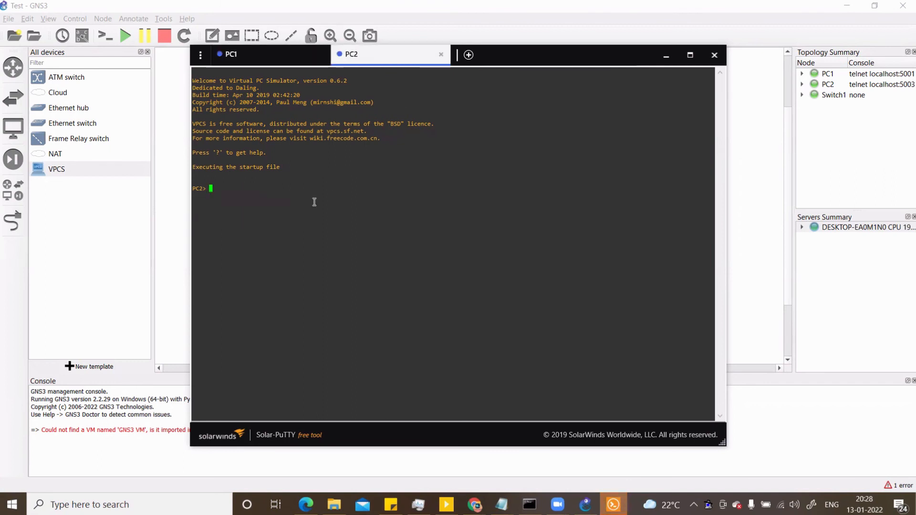
pyautogui.write('ip 1')
pyautogui.write('0.1.1.28')
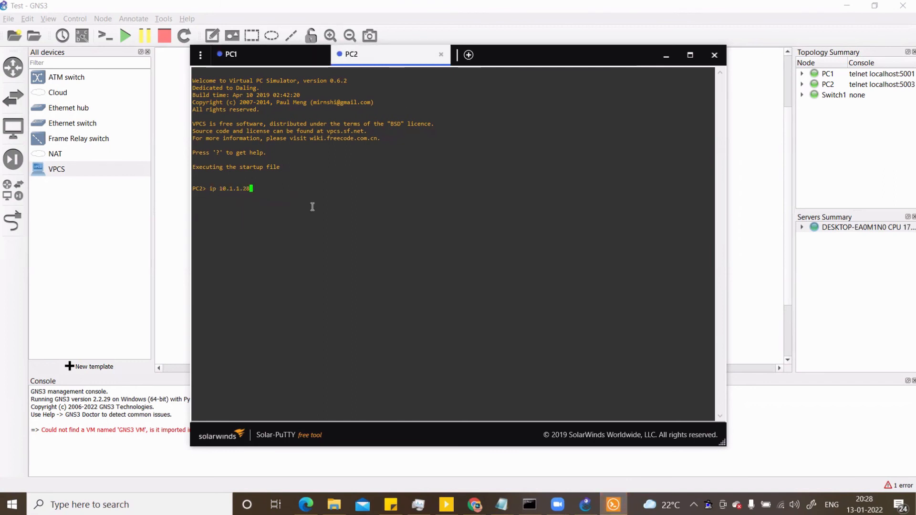
pyautogui.press('BackSpace')
pyautogui.write('/24')
pyautogui.press('Return')
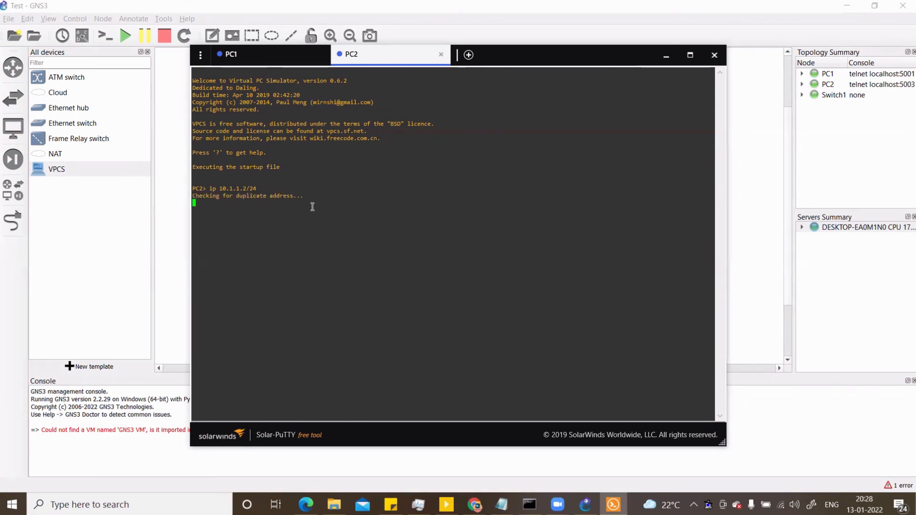
# - Ping 10.1.1.1 from PC2's console
pyautogui.moveTo(538, 66)
pyautogui.mouseDown()
pyautogui.moveTo(623, 76)
pyautogui.moveTo(773, 68)
pyautogui.mouseUp()
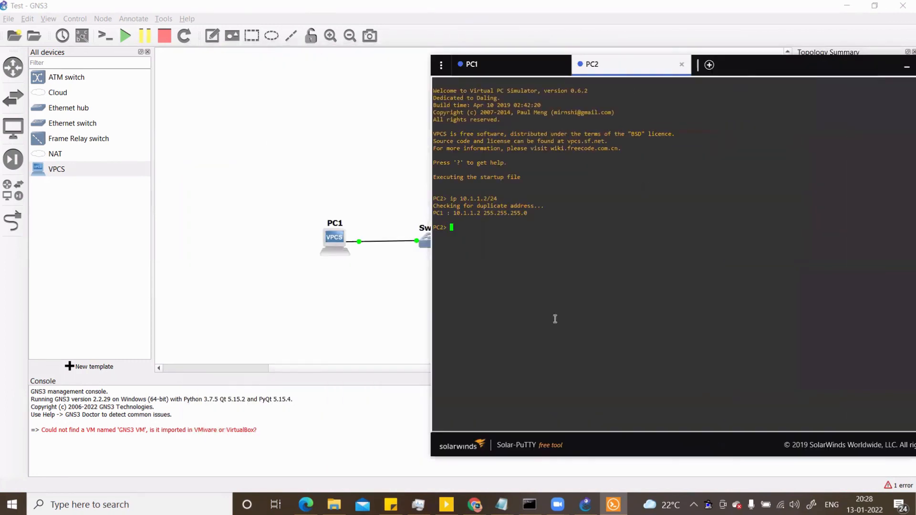
pyautogui.write('ping')
pyautogui.press('BackSpace')
pyautogui.write('10.1.1.1')
pyautogui.press('Return')
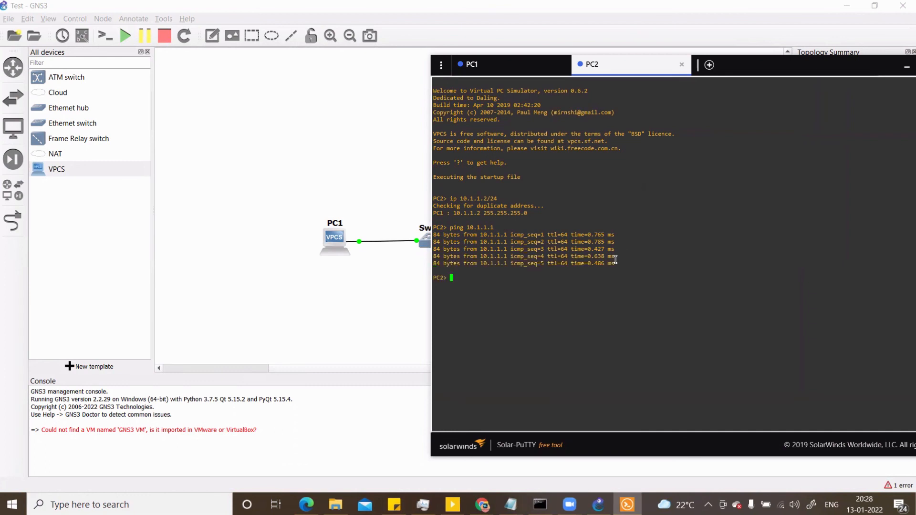
# - Highlight the ping replies and move the console window to the screen centre
pyautogui.moveTo(617, 263); pyautogui.dragTo(434, 228)
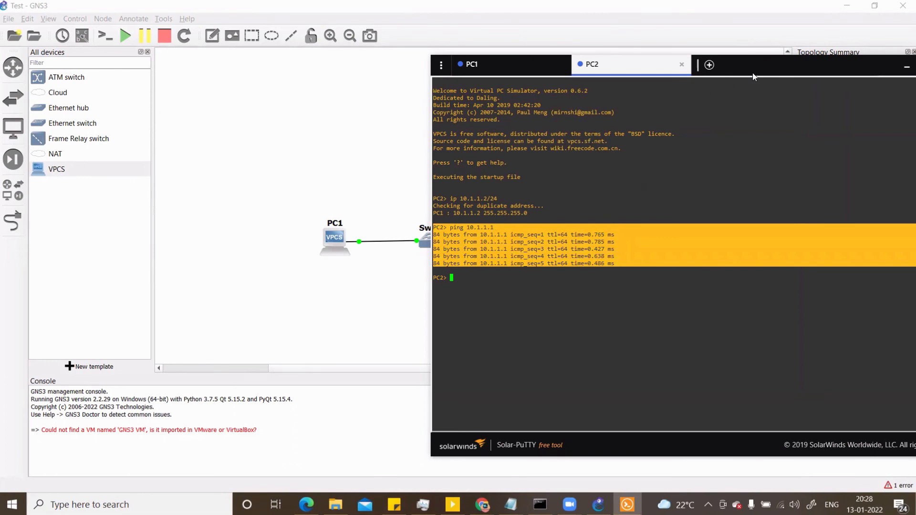
pyautogui.moveTo(750, 70); pyautogui.dragTo(381, 88)
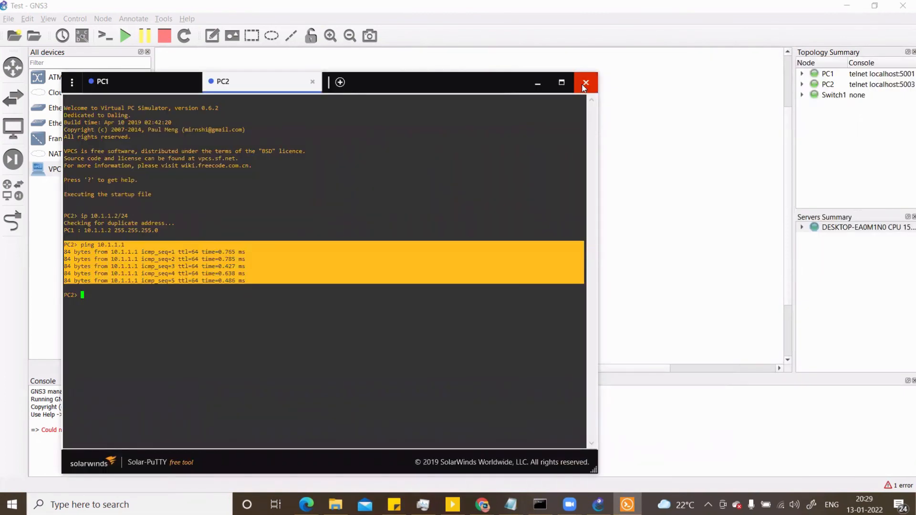